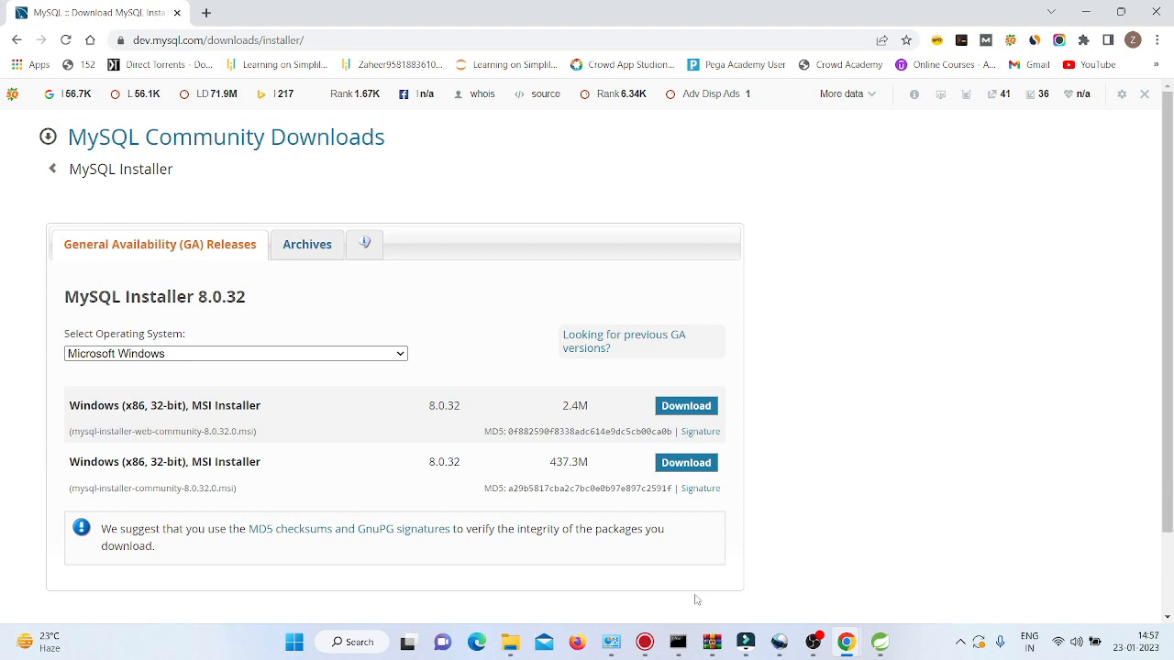
Download the 2.4M Windows web installer for MySQL Installer 8.0.32.
left_click(691, 415)
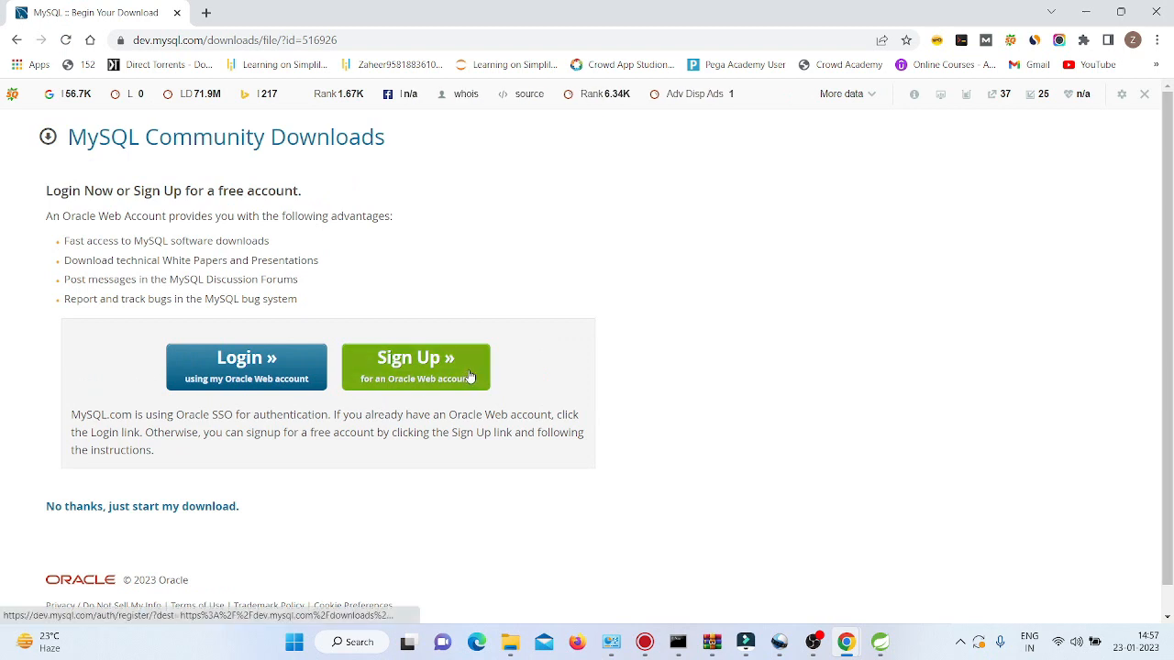
Look at the Oracle sign-up and login pages, then get back to the browser's download survey.
left_click(468, 375)
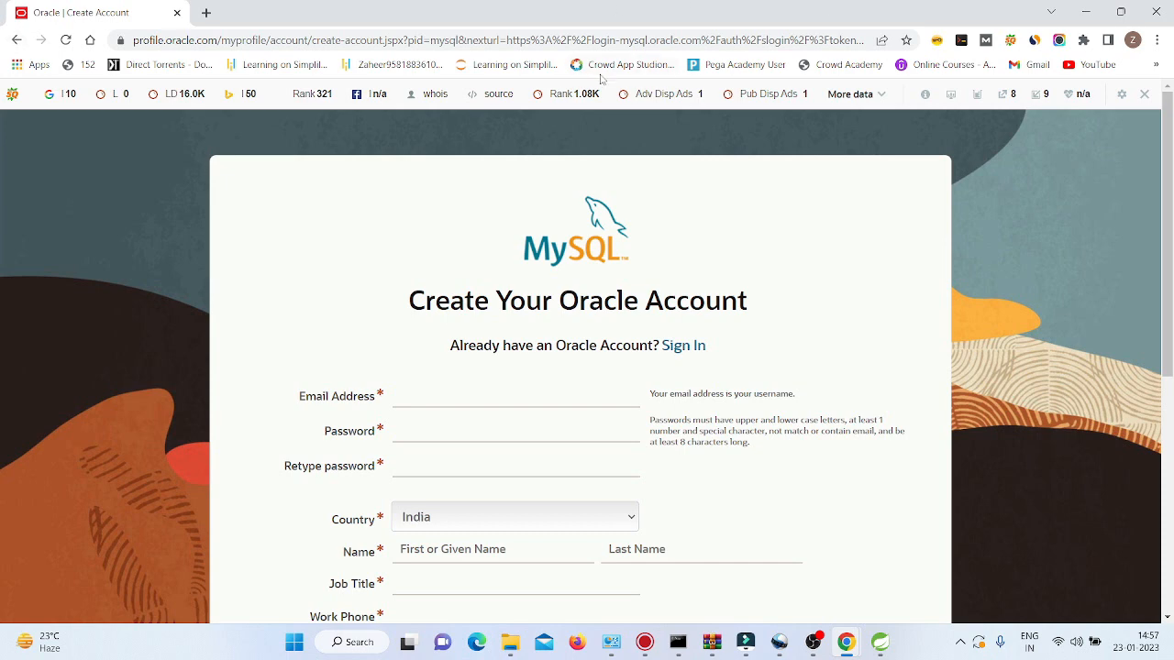
left_click(16, 39)
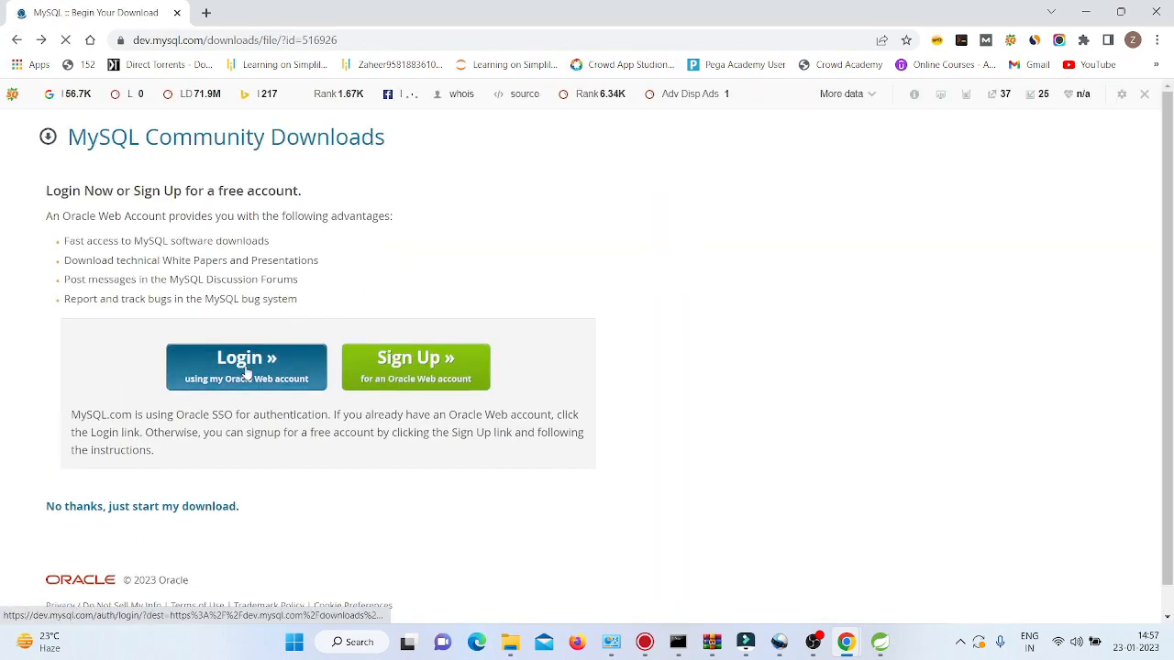
left_click(246, 371)
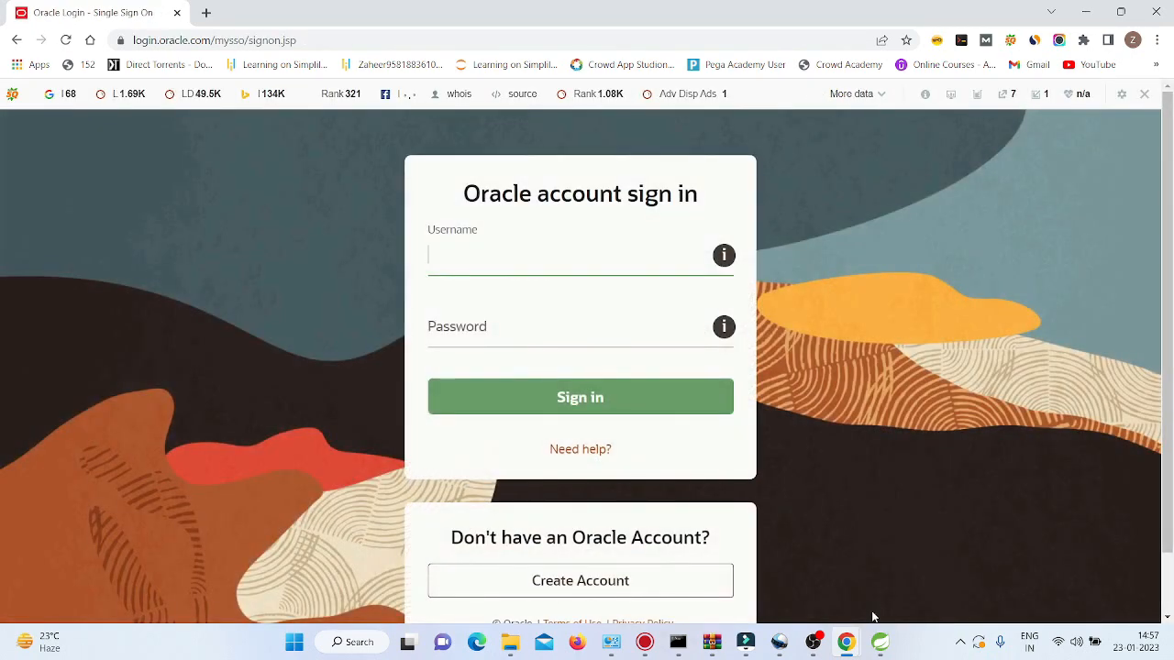
left_click(813, 642)
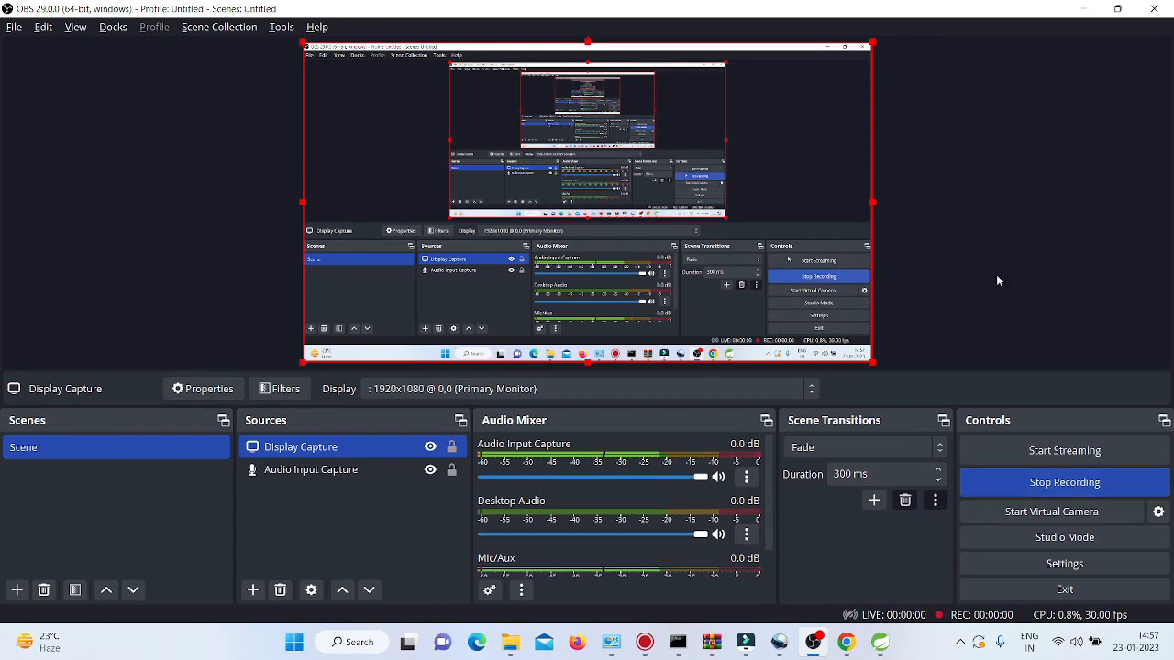
left_click(1082, 8)
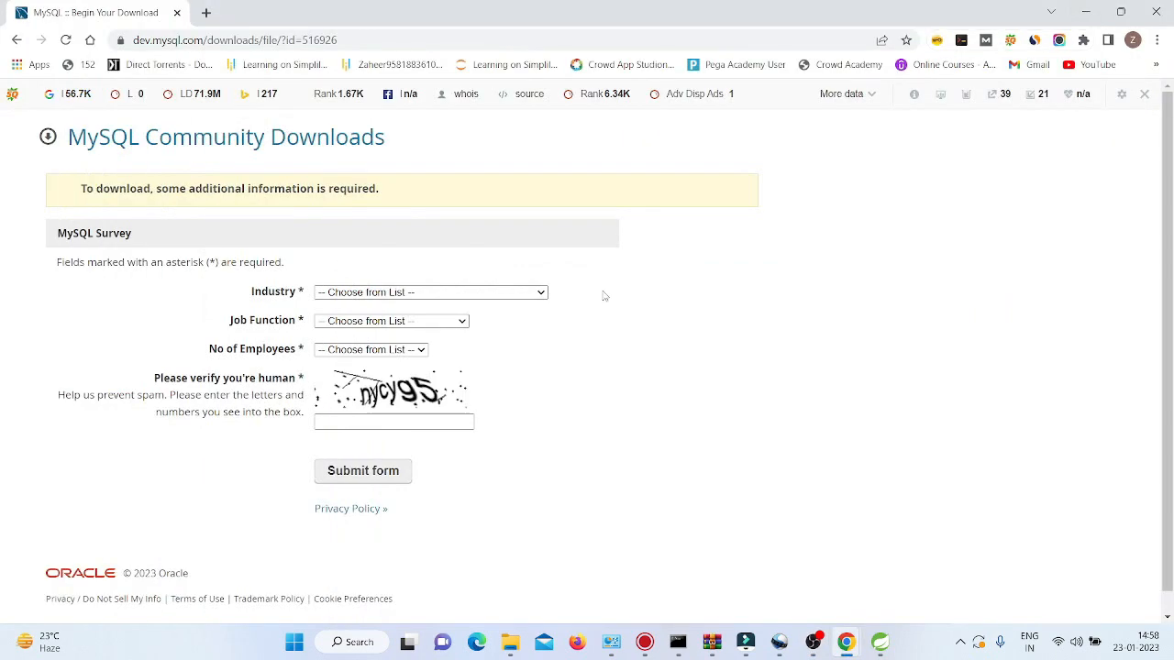
Answer the survey with Education industry, Consultant job function and 1 employee.
left_click(530, 295)
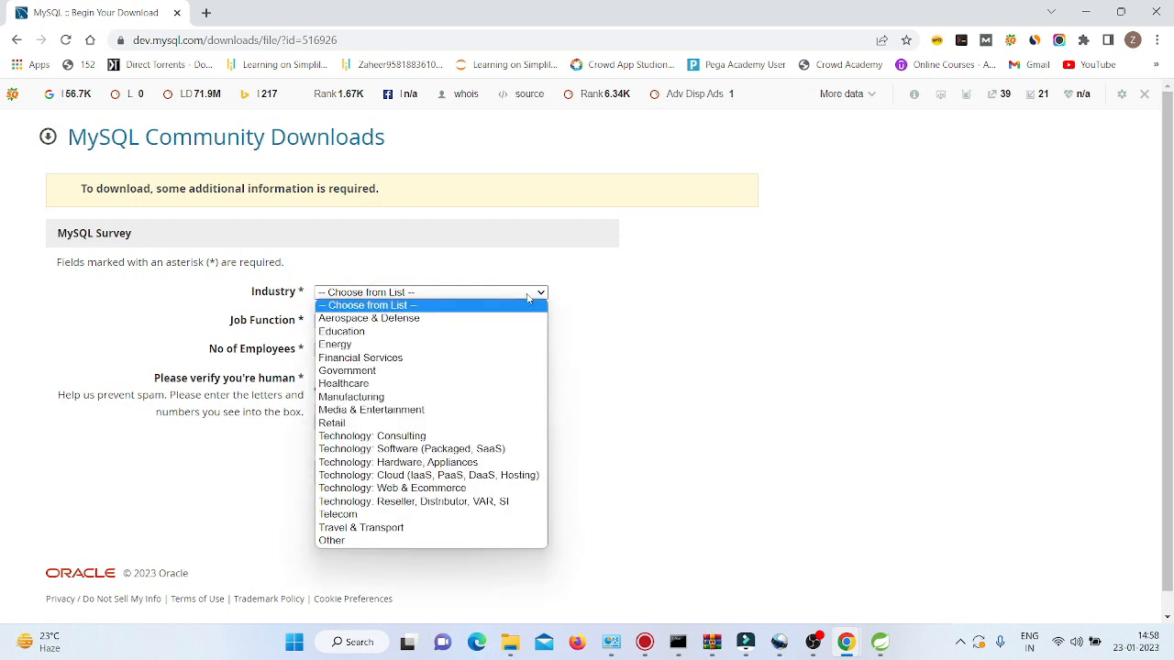
left_click(434, 337)
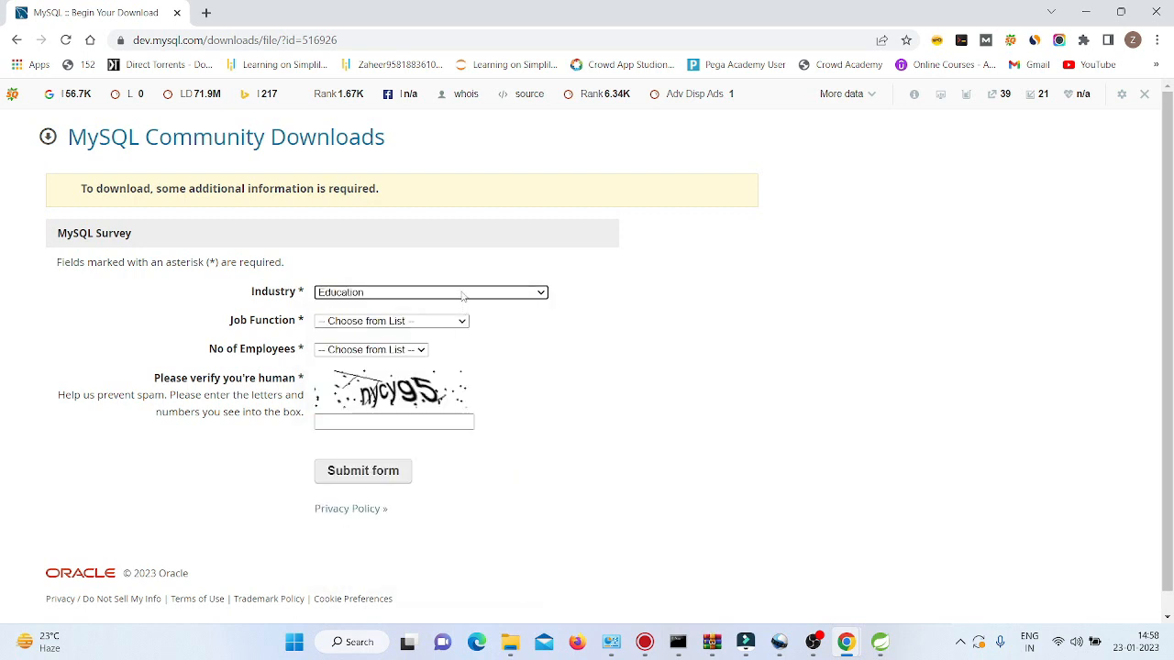
left_click(421, 321)
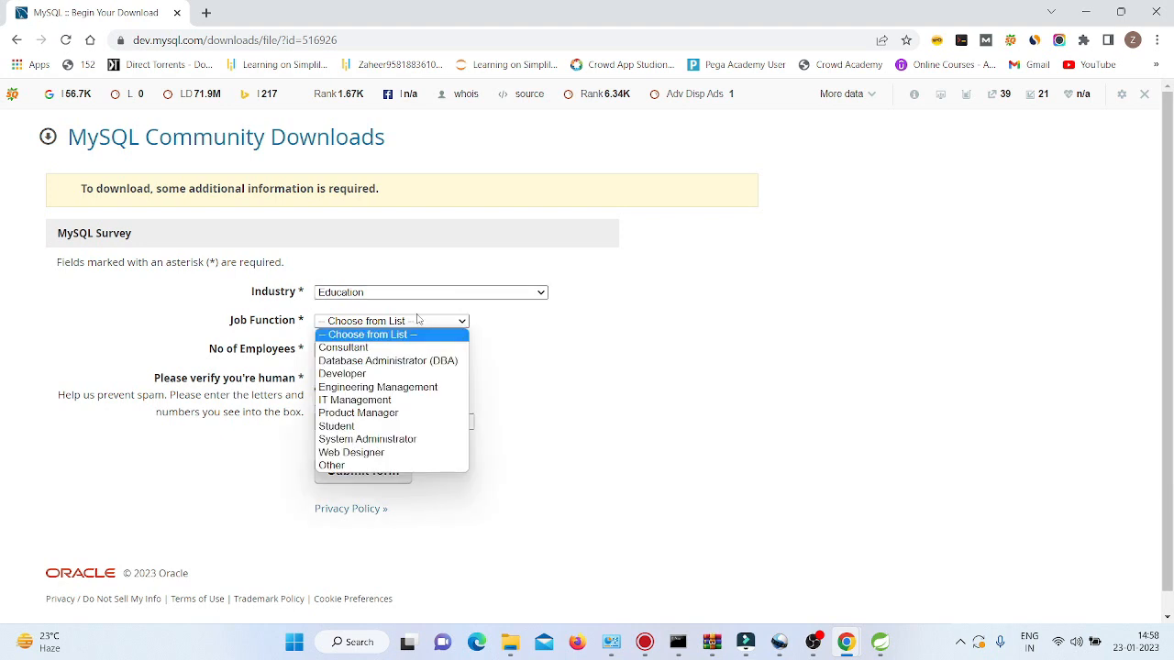
left_click(363, 347)
left_click(383, 351)
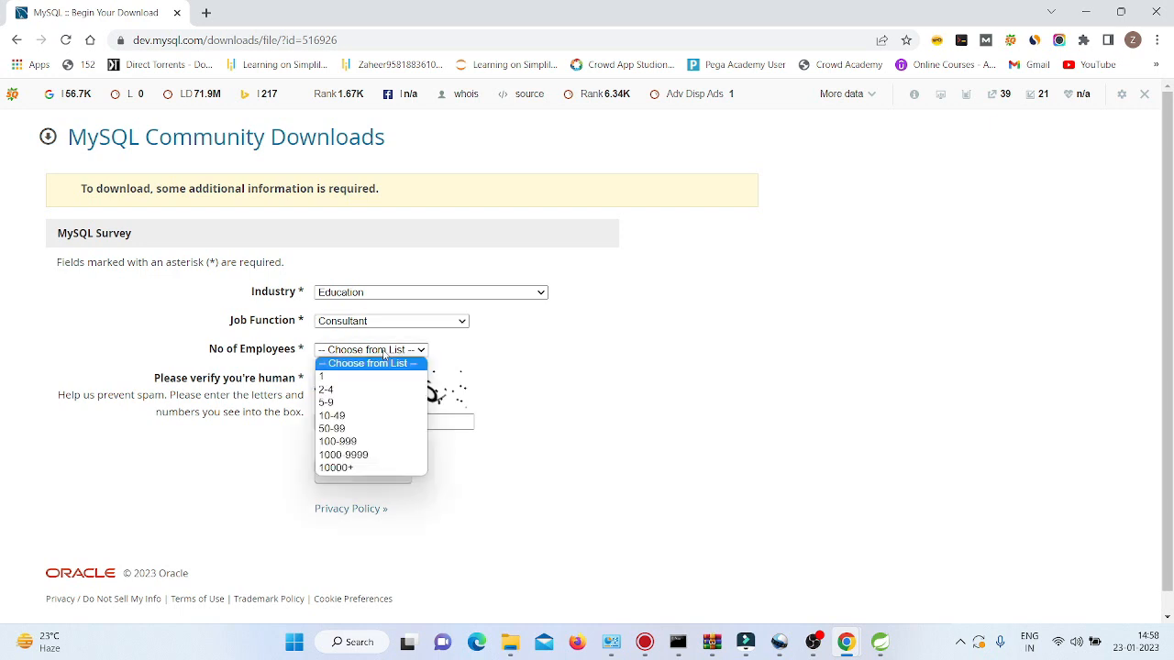
left_click(359, 377)
Enter the captcha verification code and submit the survey form.
left_click(344, 420)
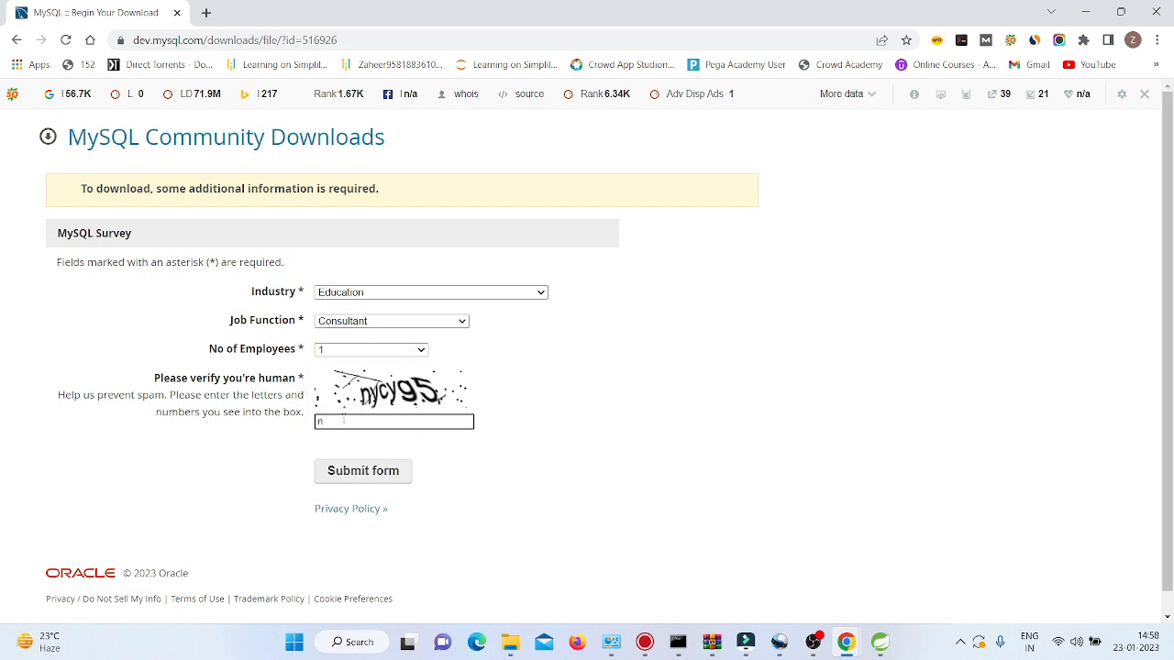
type("nyc")
key("BackSpace")
type("yg5")
left_click(397, 471)
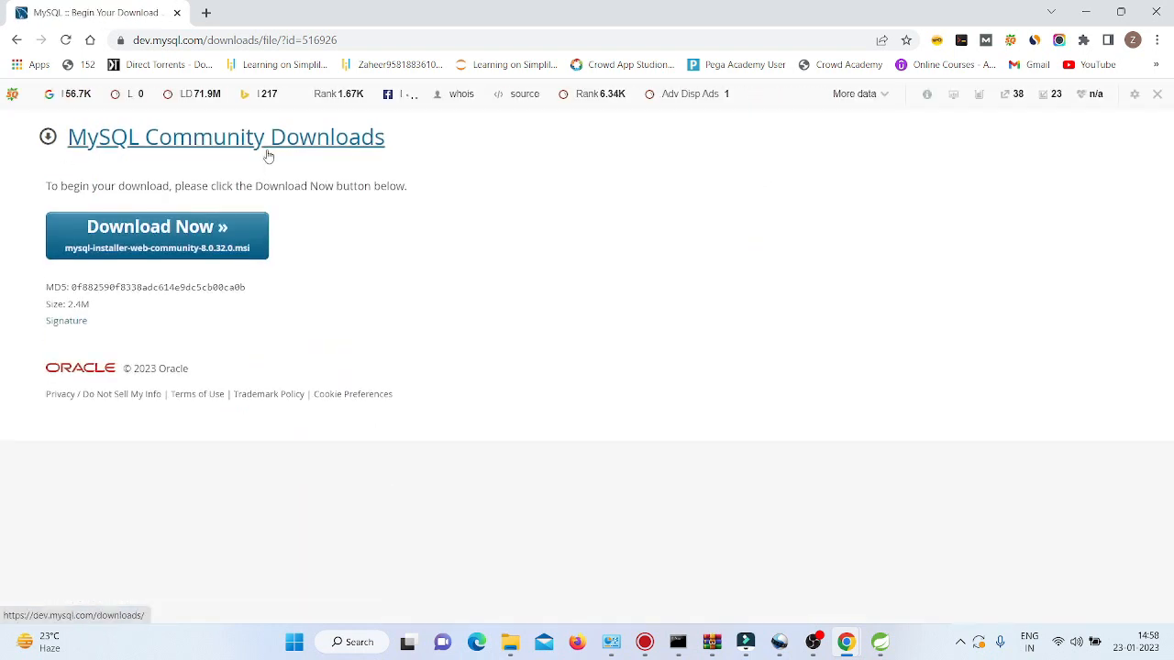
Download mysql-installer-web-community-8.0.32.0.msi and launch it from the browser's download bar.
left_click(202, 237)
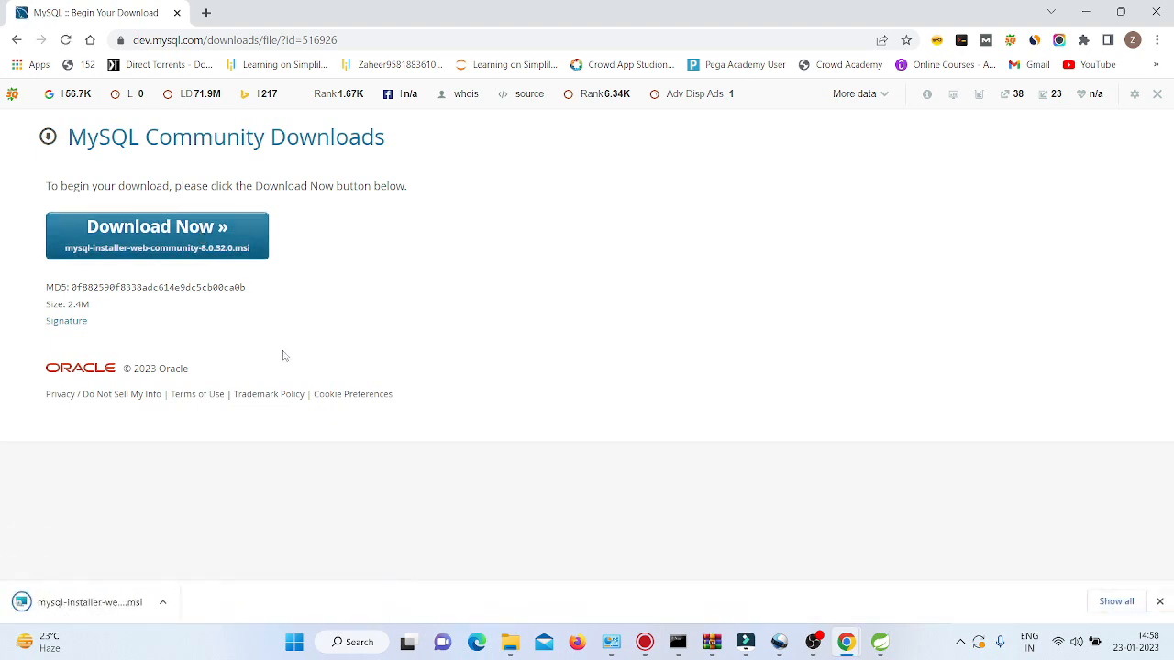
left_click(108, 602)
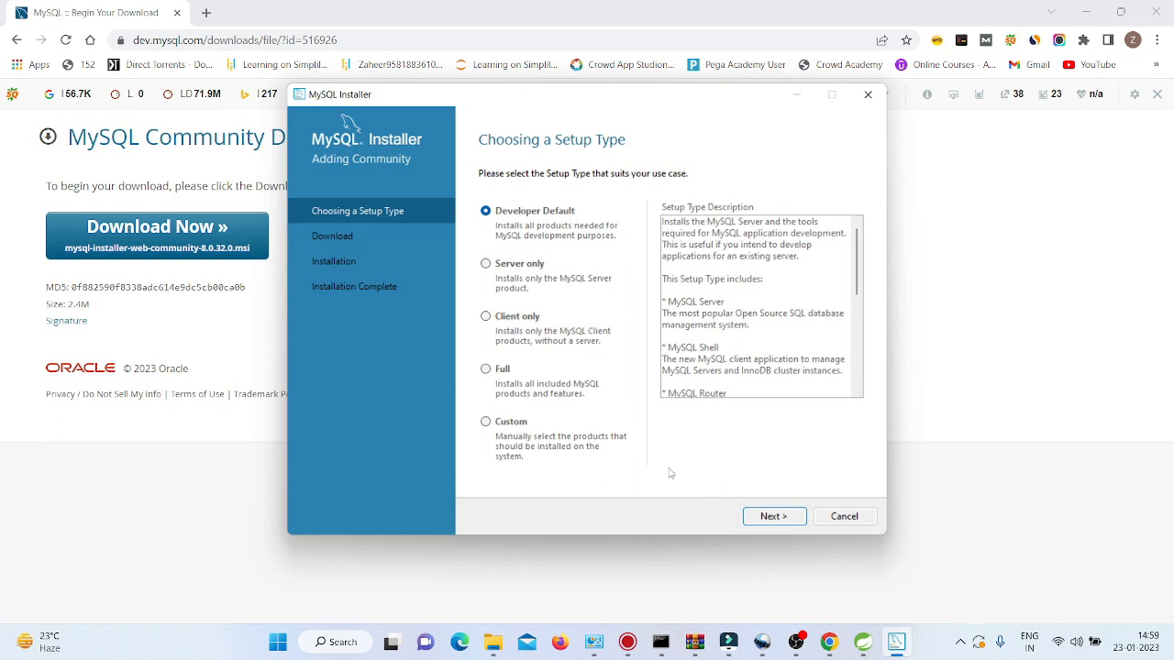
Keep the Developer Default setup and continue despite unmet Visual Studio and Python requirements.
left_click(775, 517)
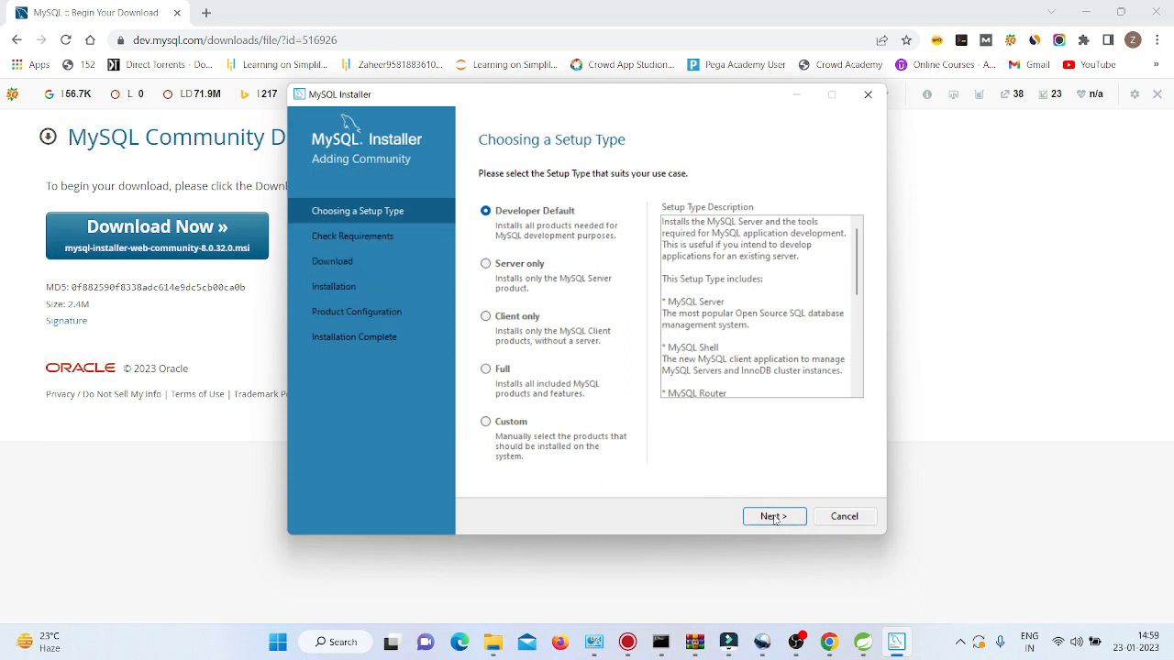
left_click(774, 518)
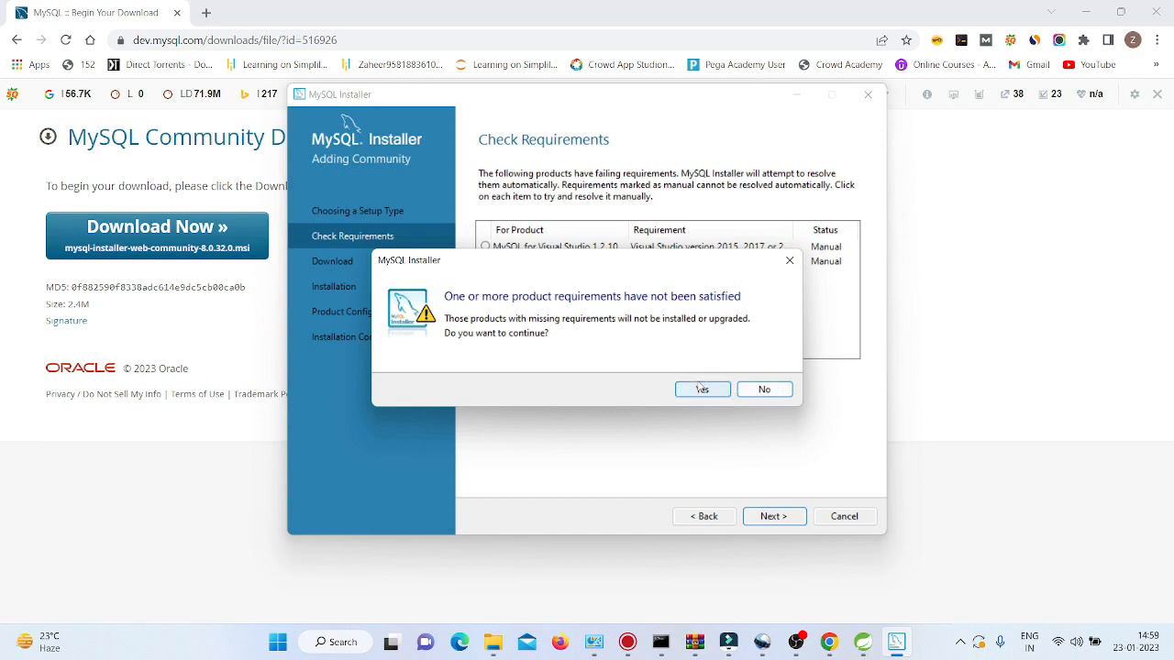
left_click(790, 260)
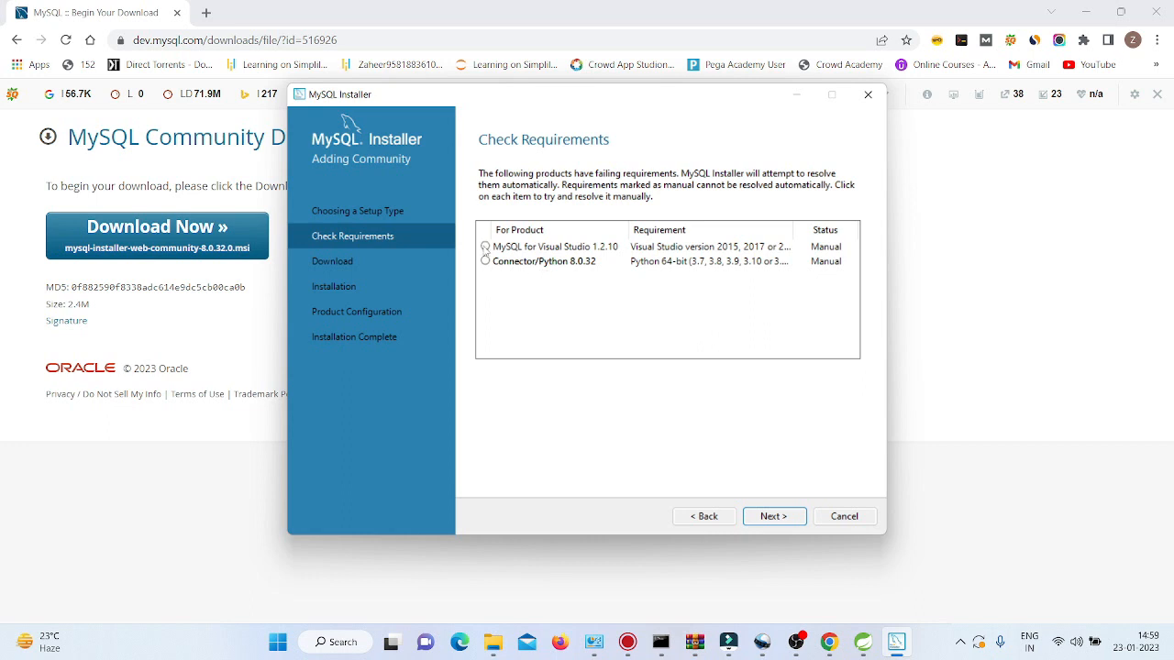
left_click(485, 248)
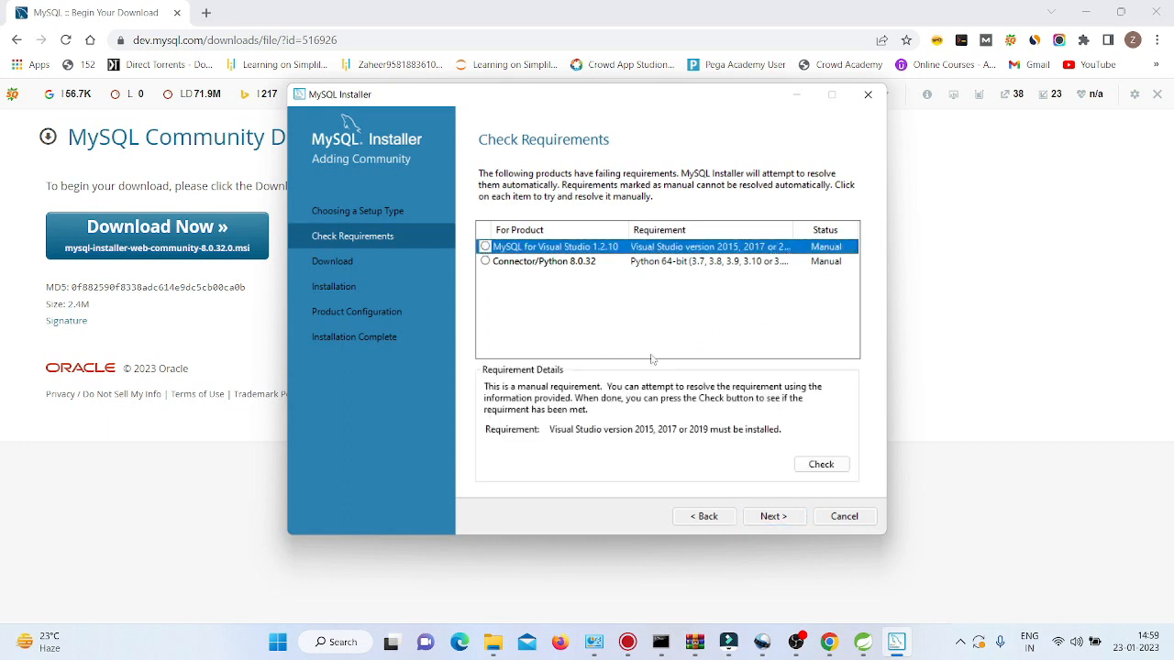
left_click(767, 516)
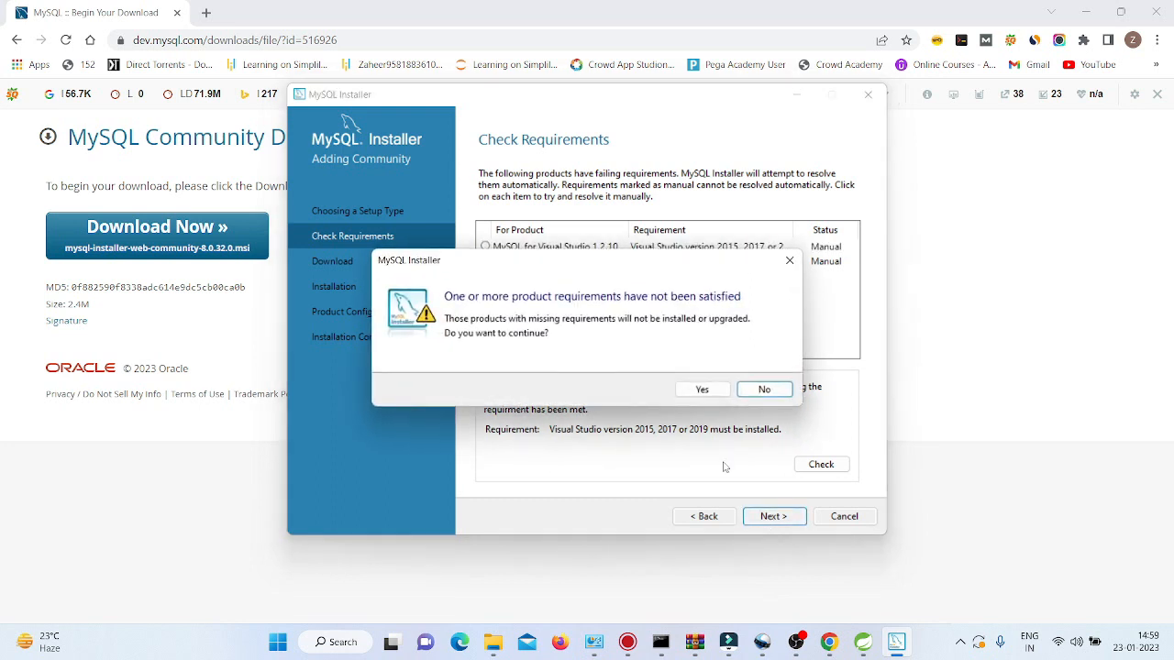
left_click(700, 389)
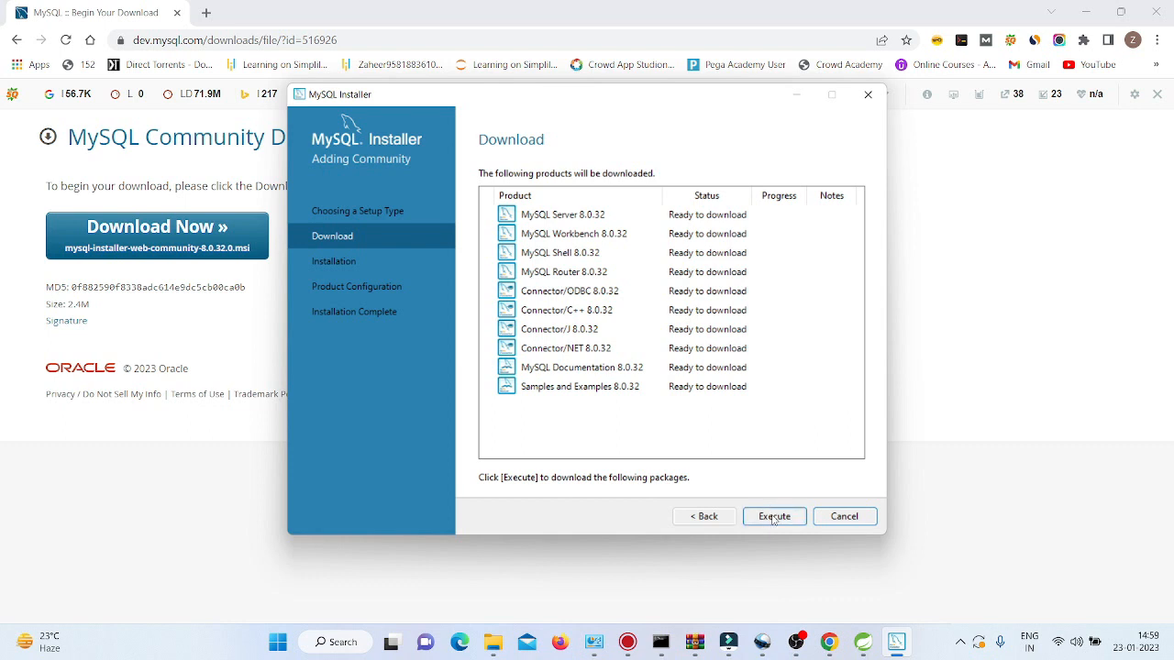
Download all ten 8.0.32 product packages, then advance to the installation step.
left_click(774, 518)
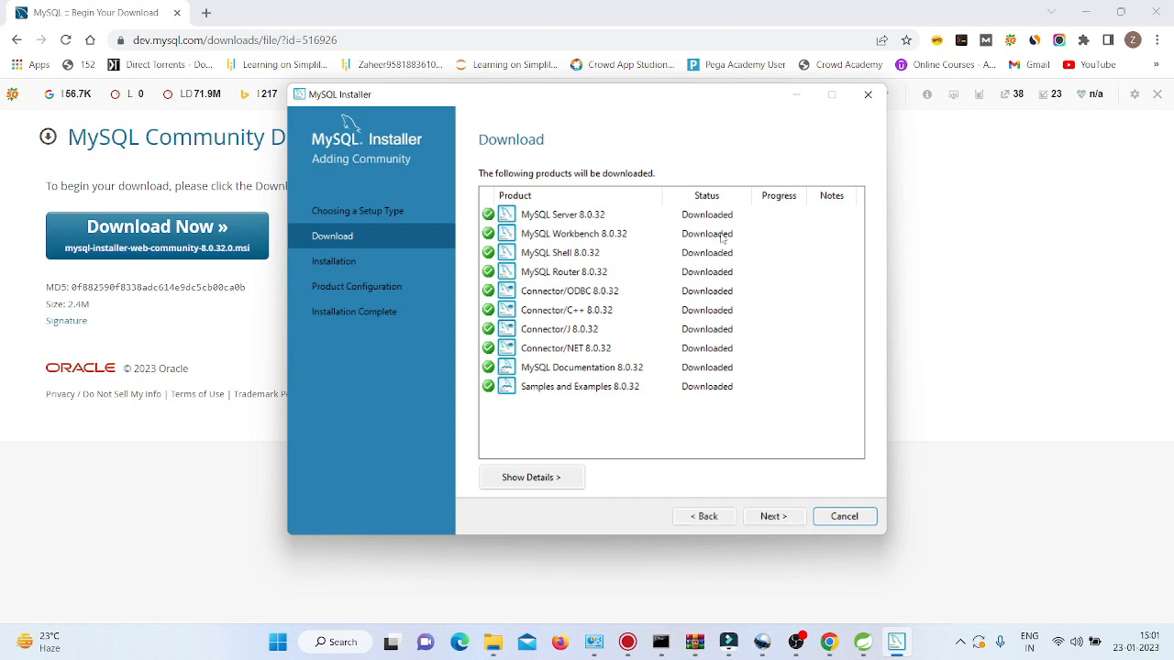
left_click(772, 517)
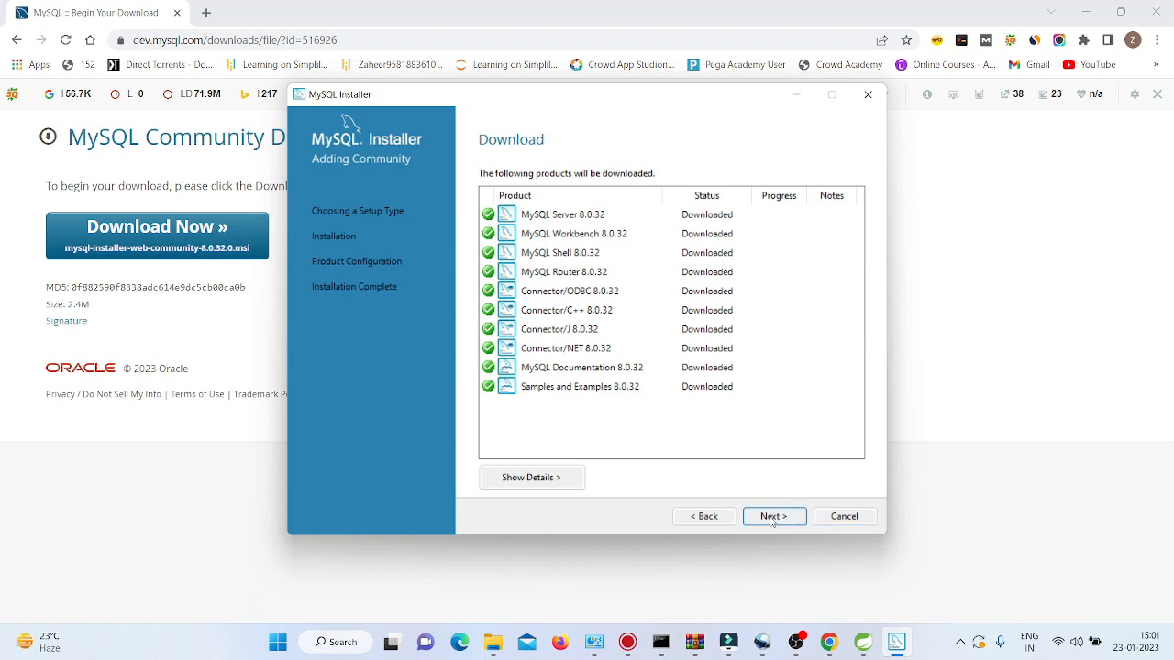
Install all ten downloaded products until each shows Complete, then return to the installer window.
left_click(773, 517)
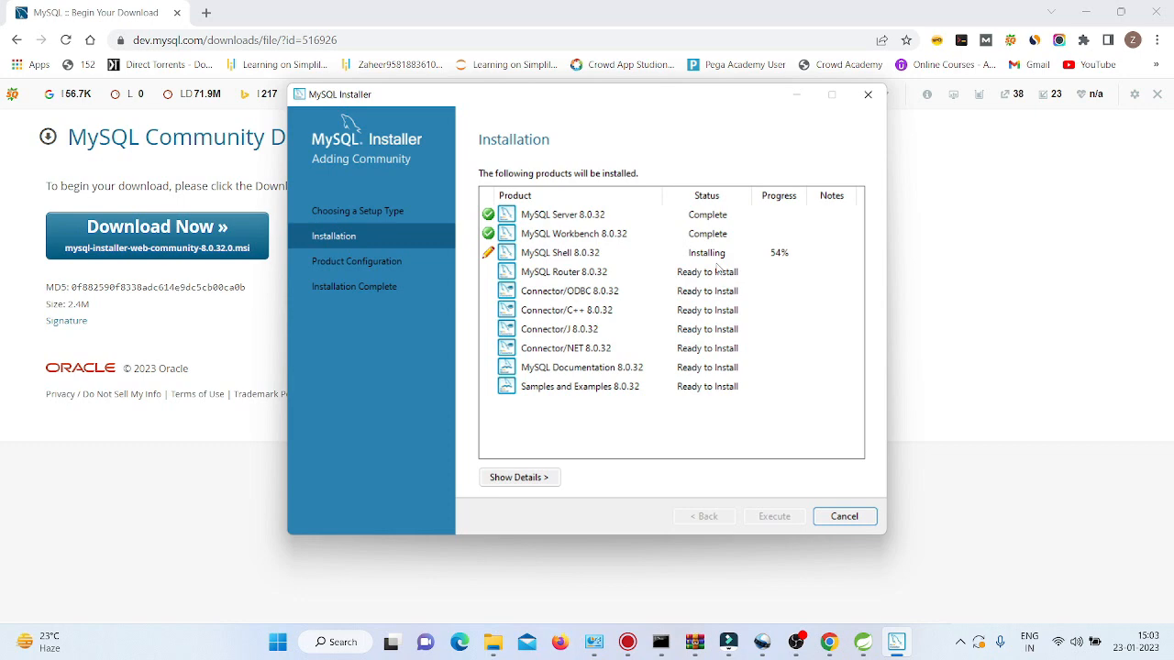
left_click(794, 641)
left_click(1022, 484)
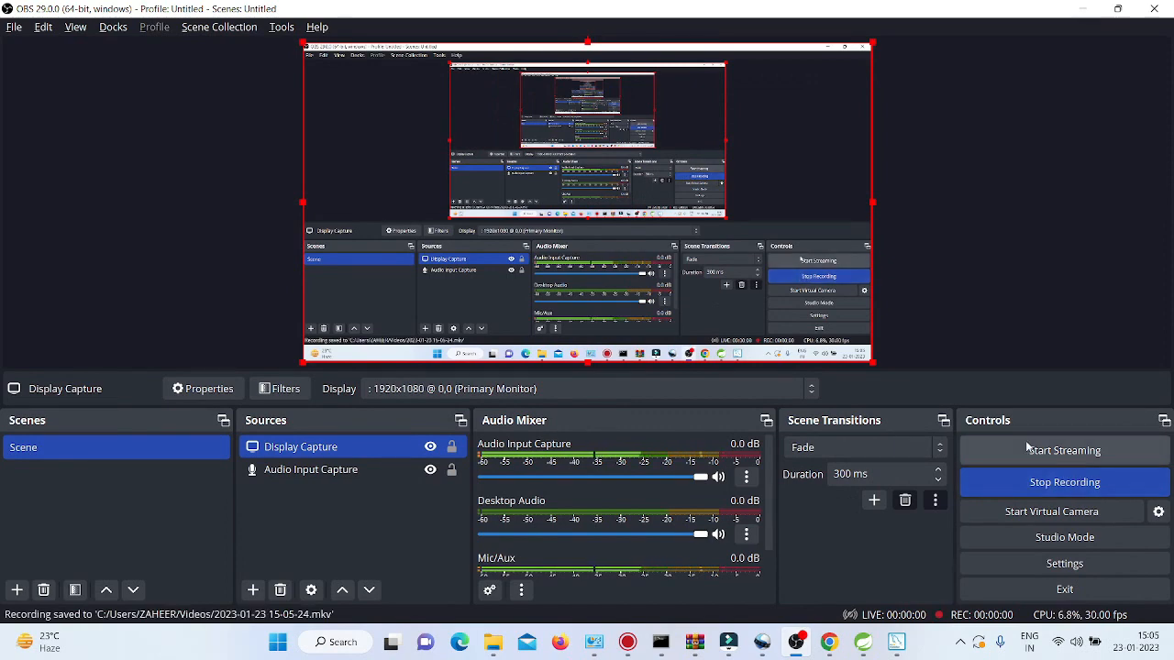
key("alt+Tab")
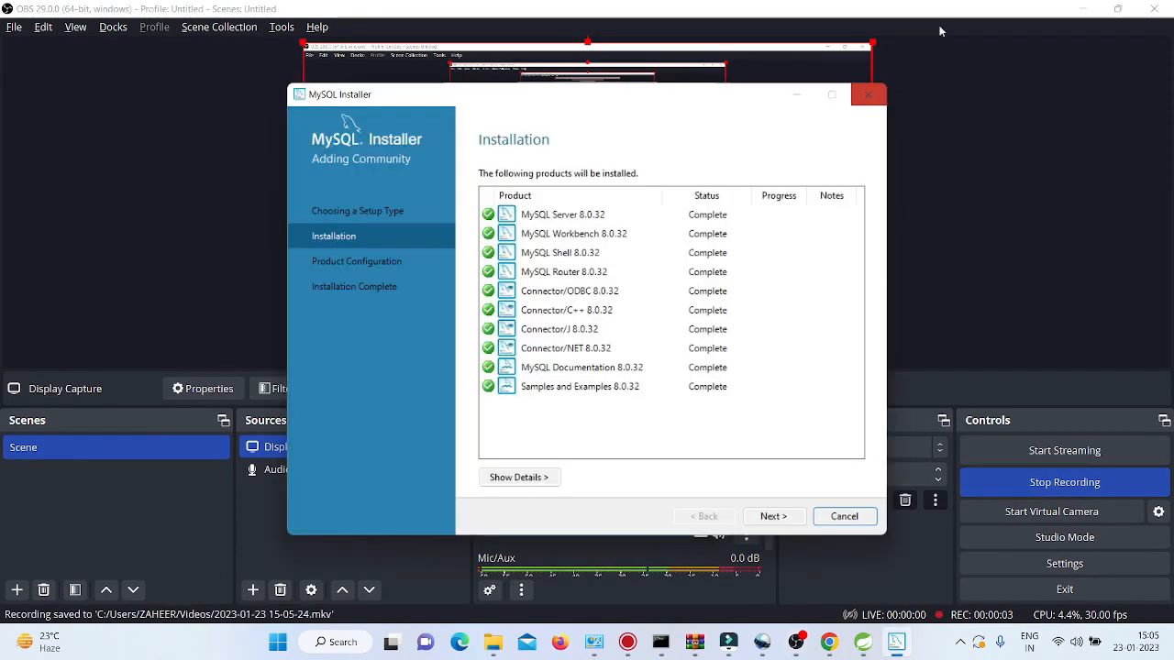
Minimize the OBS window to reveal the installer's completed product list.
left_click(1091, 10)
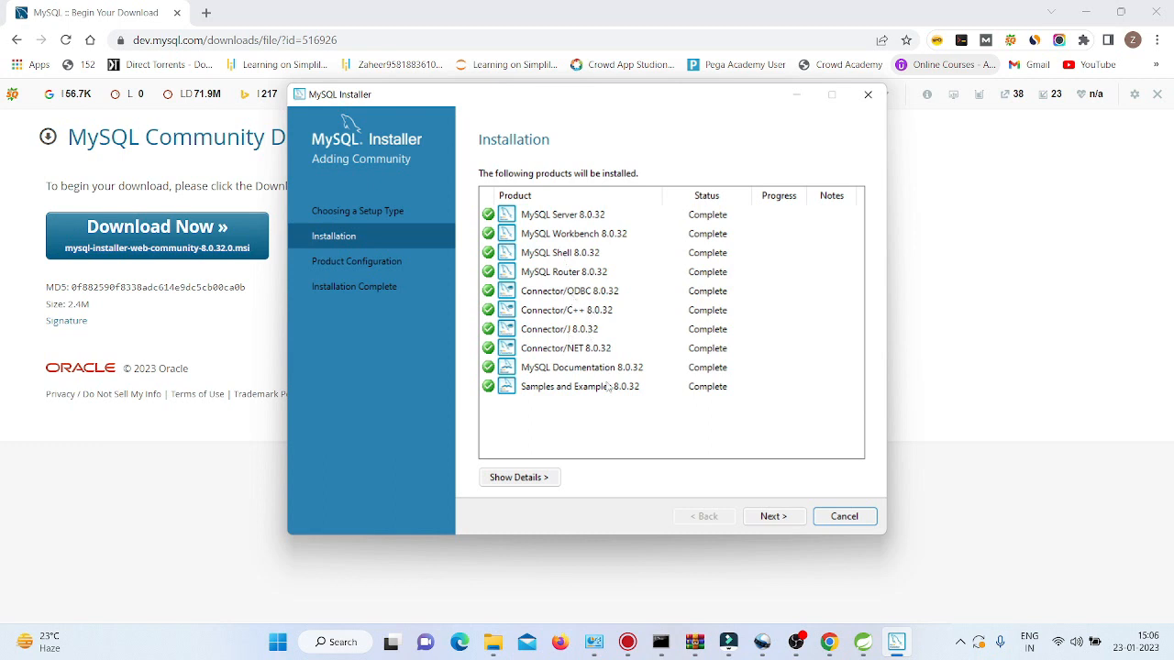
Keep Development Computer on port 3306 and the recommended authentication method for MySQL Server.
left_click(776, 516)
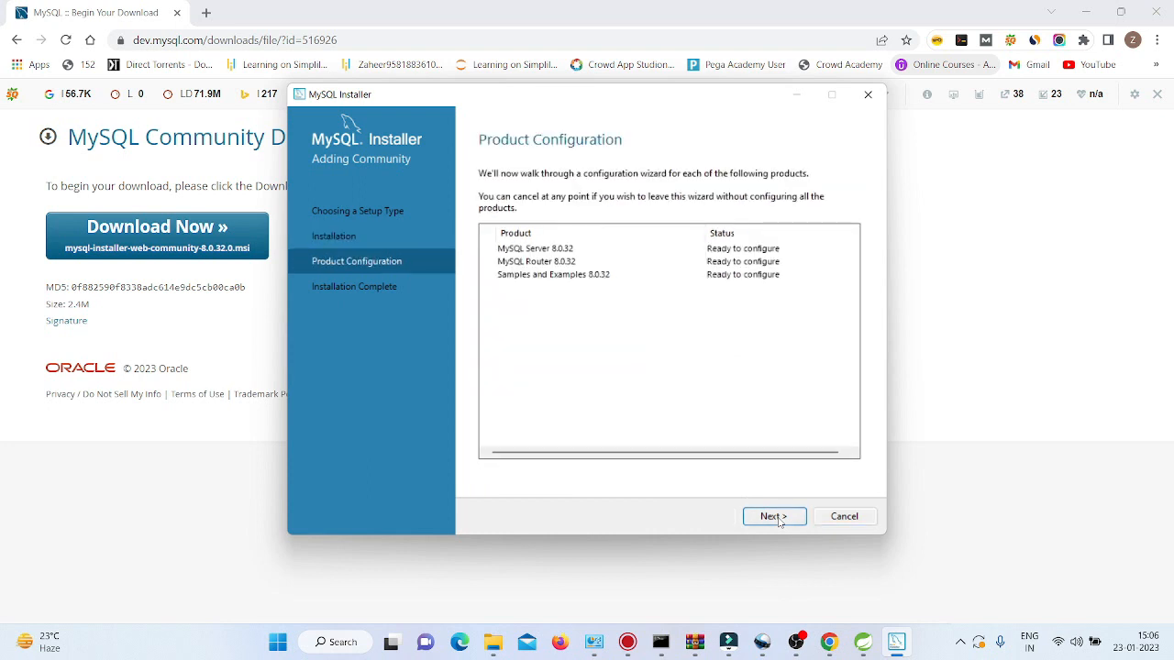
left_click(776, 517)
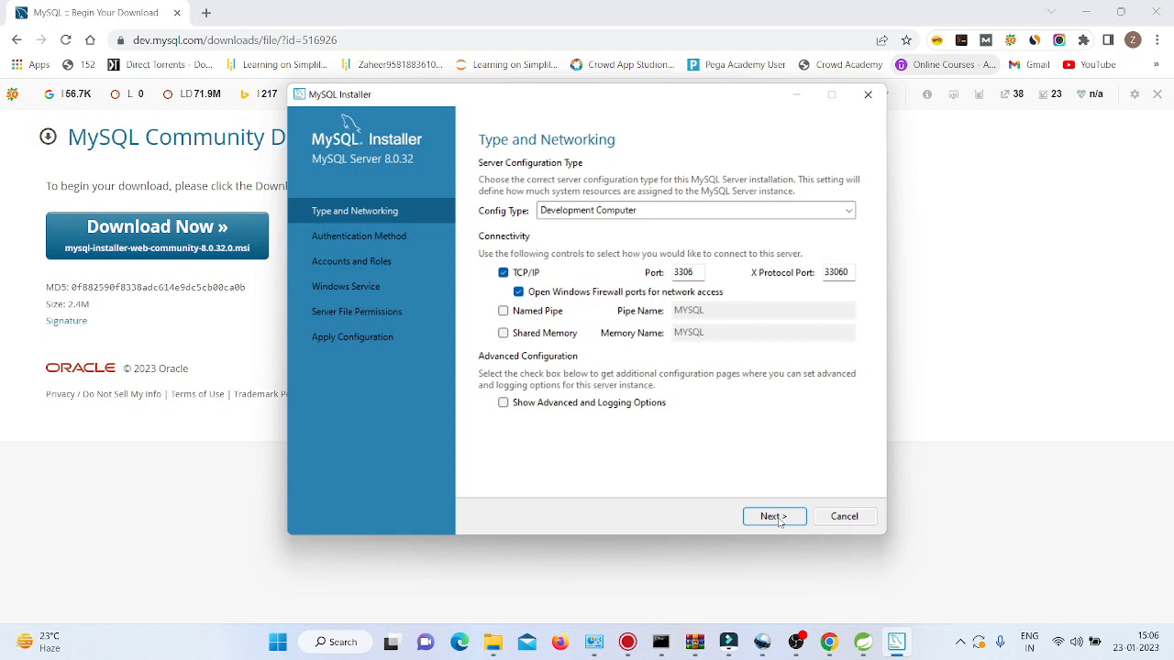
left_click(776, 517)
left_click(778, 518)
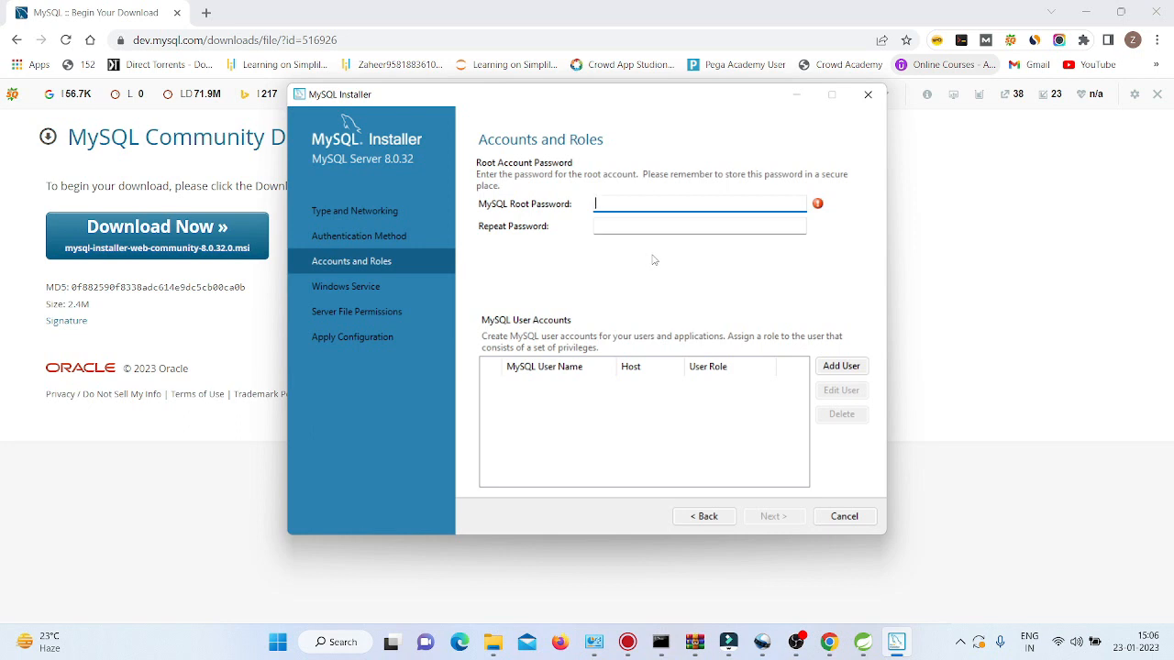
Set and confirm a 10-character root password, replacing the first attempt, and continue to Windows Service.
type("123456")
key("Tab")
type("123456")
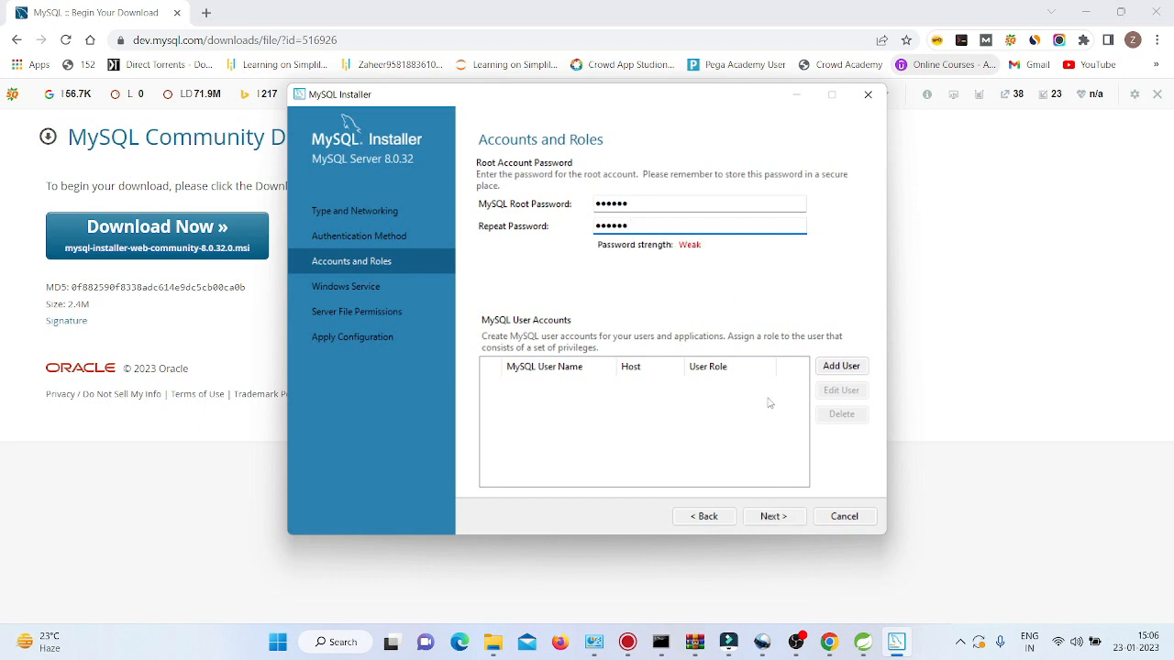
key("BackSpace")
key("BackSpace")
key("BackSpace")
key("BackSpace")
key("BackSpace")
key("BackSpace")
left_click(640, 198)
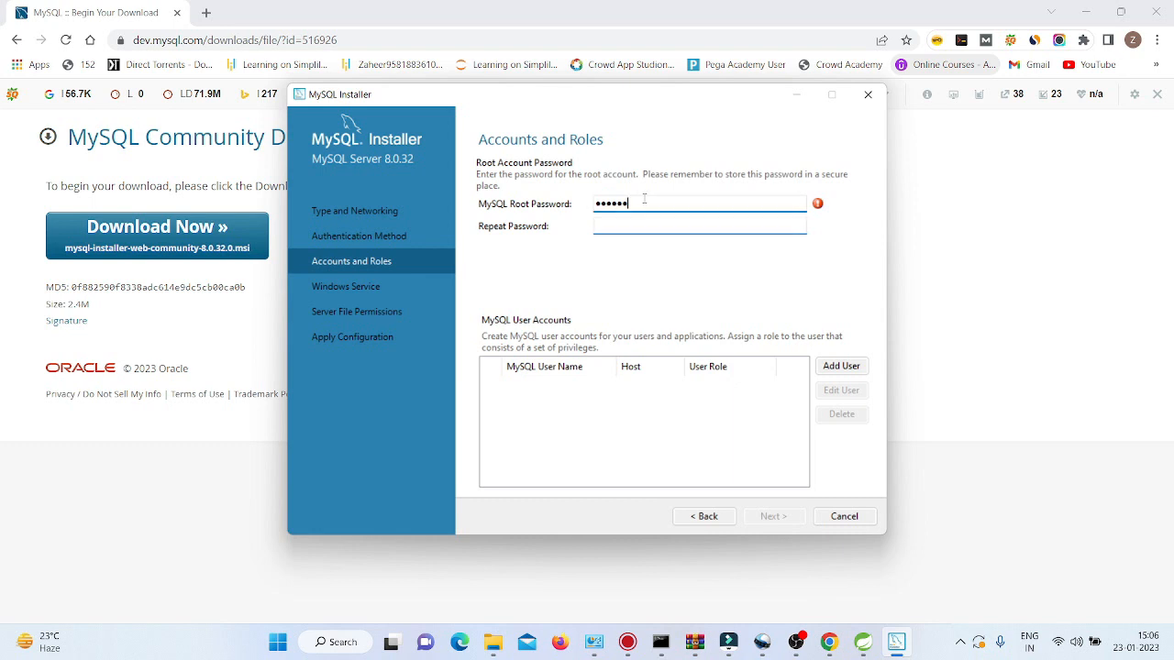
key("BackSpace")
key("BackSpace")
key("BackSpace")
key("BackSpace")
key("BackSpace")
key("BackSpace")
type("••••••••••")
key("Tab")
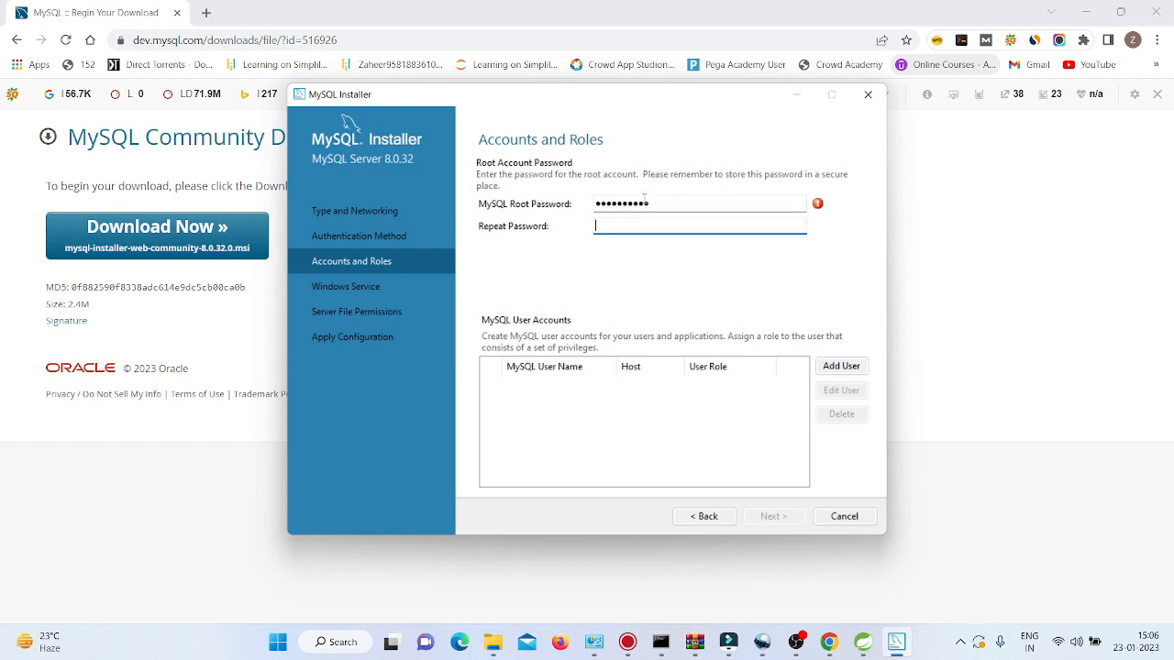
type("••••••••••")
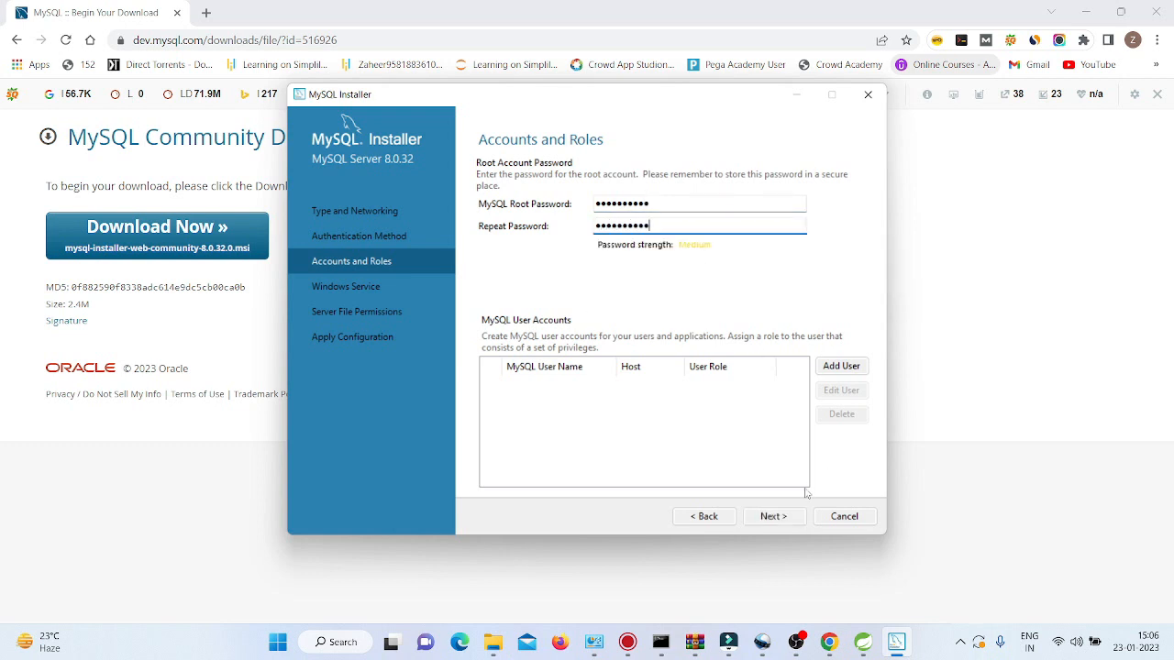
left_click(781, 519)
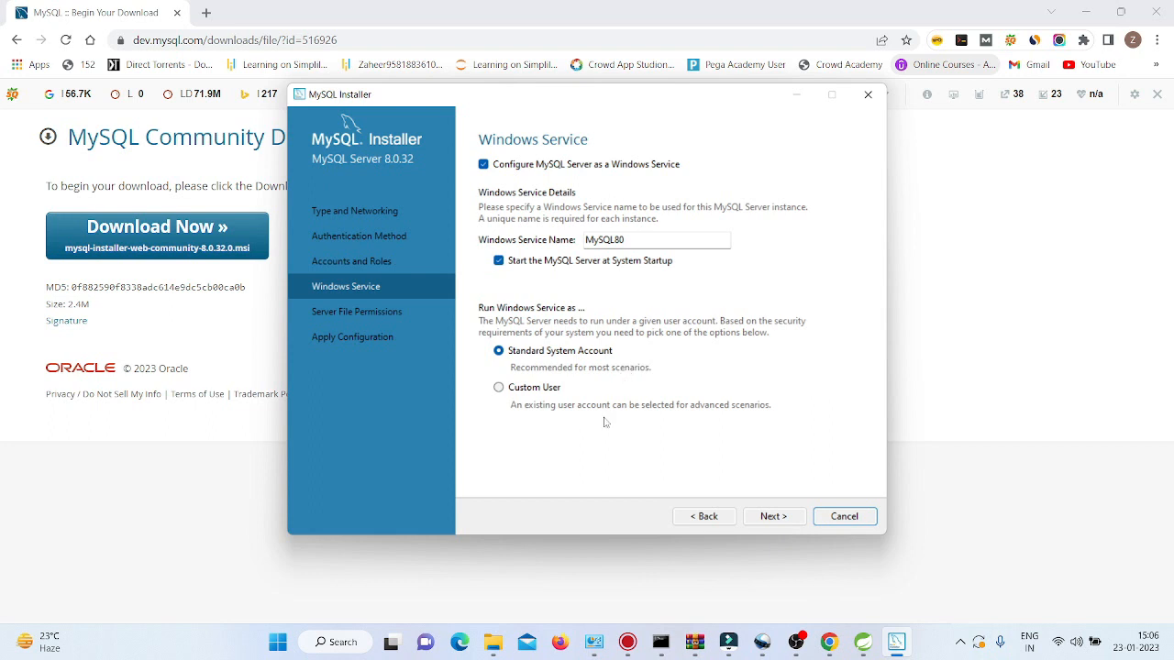
Keep MySQL80 as a startup Windows service and accept the default server file permissions.
left_click(775, 517)
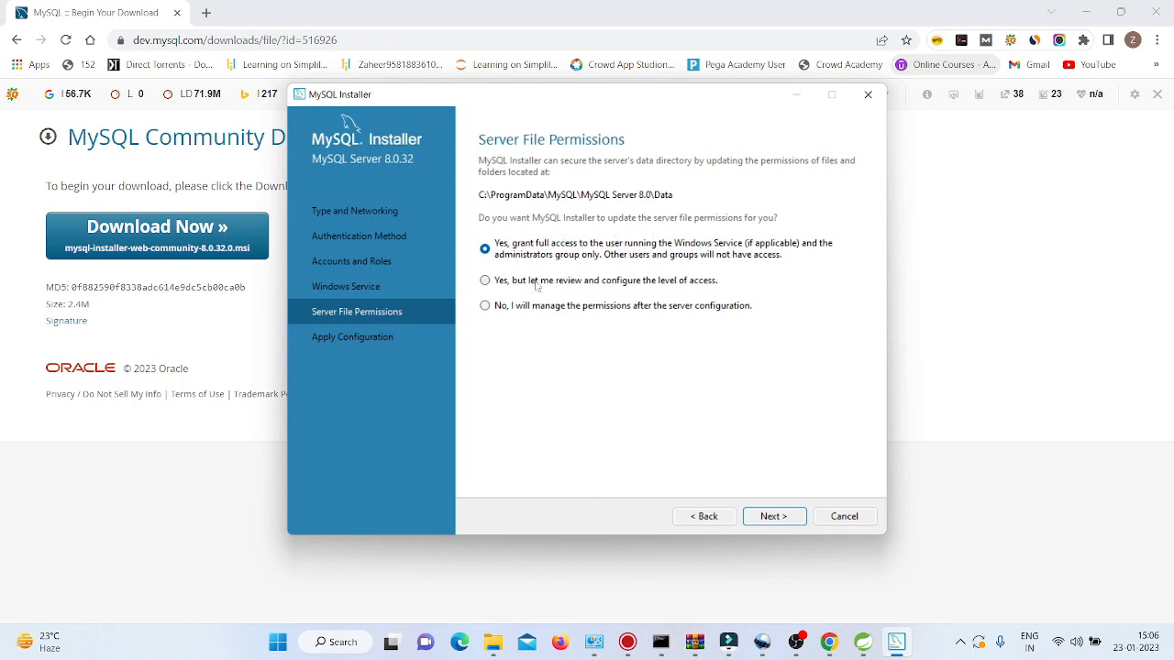
left_click(786, 520)
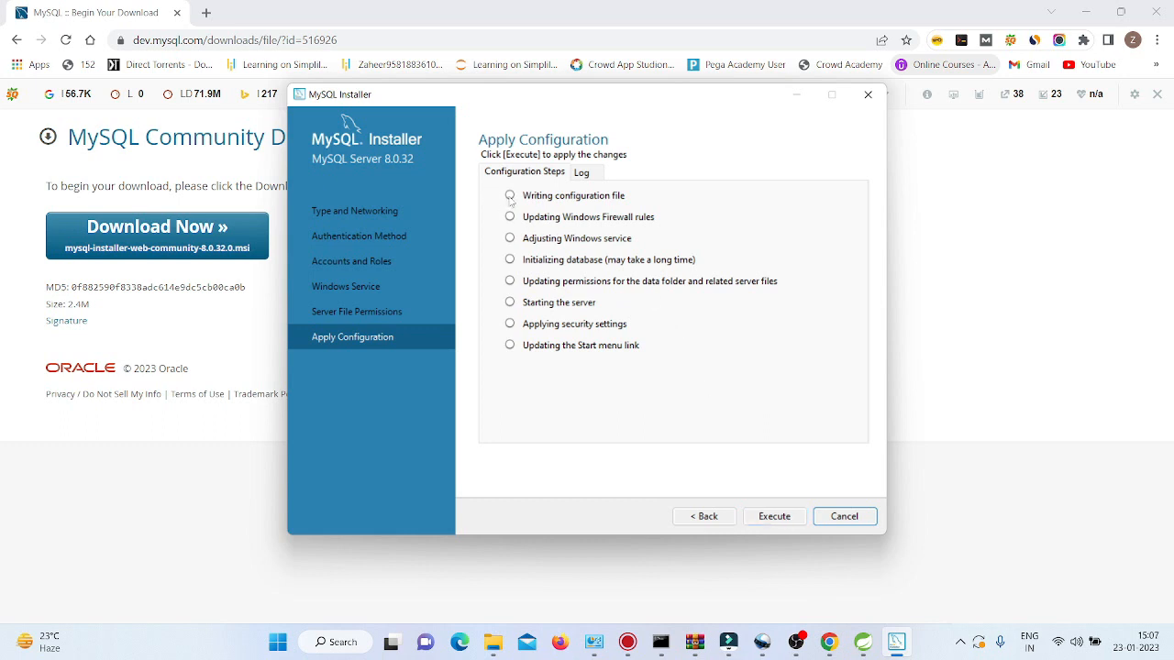
Execute the eight server configuration steps and close the successful MySQL Server 8.0.32 configuration.
left_click(773, 523)
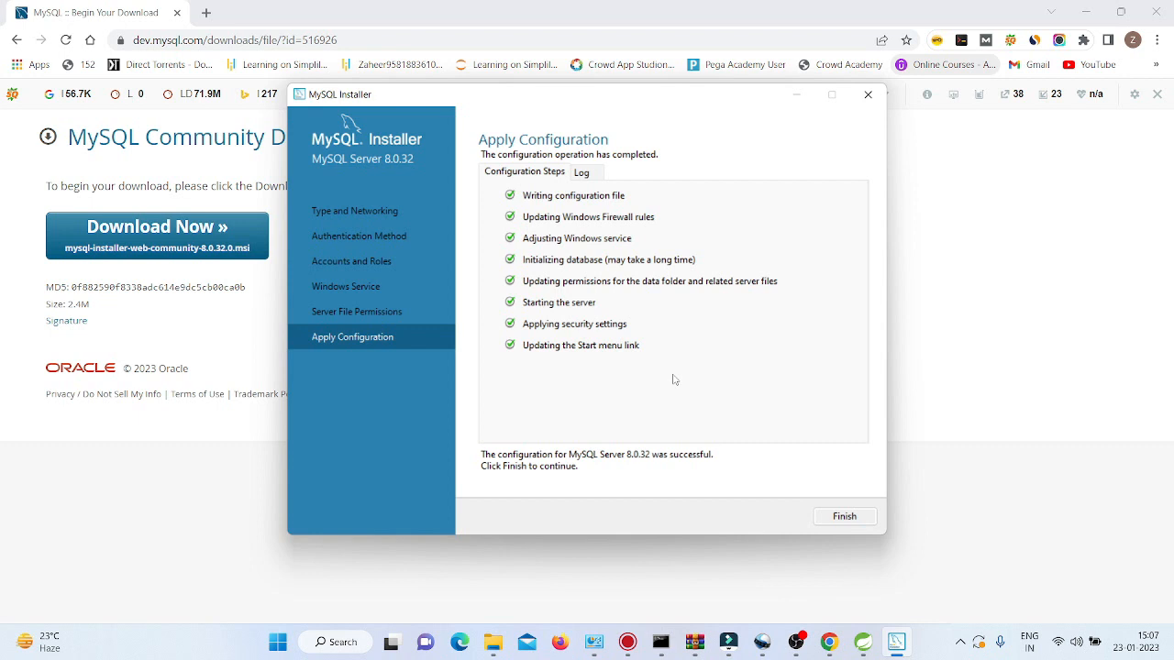
left_click(845, 517)
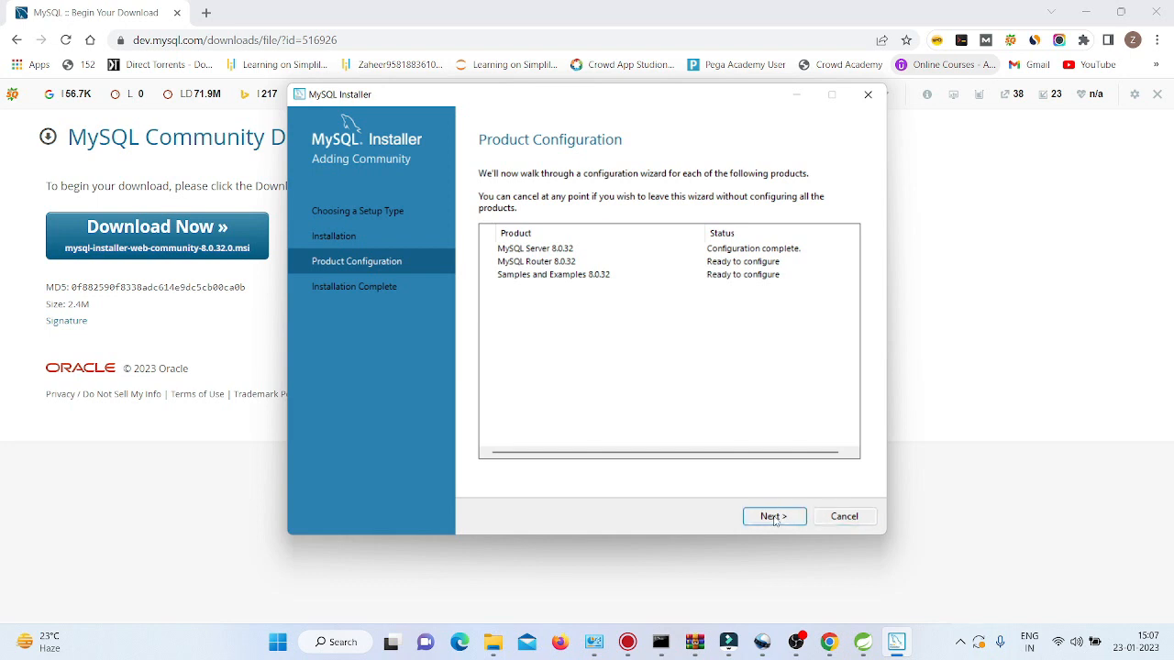
Finish MySQL Router configuration without bootstrapping and advance to the Samples and Examples connection page.
left_click(775, 517)
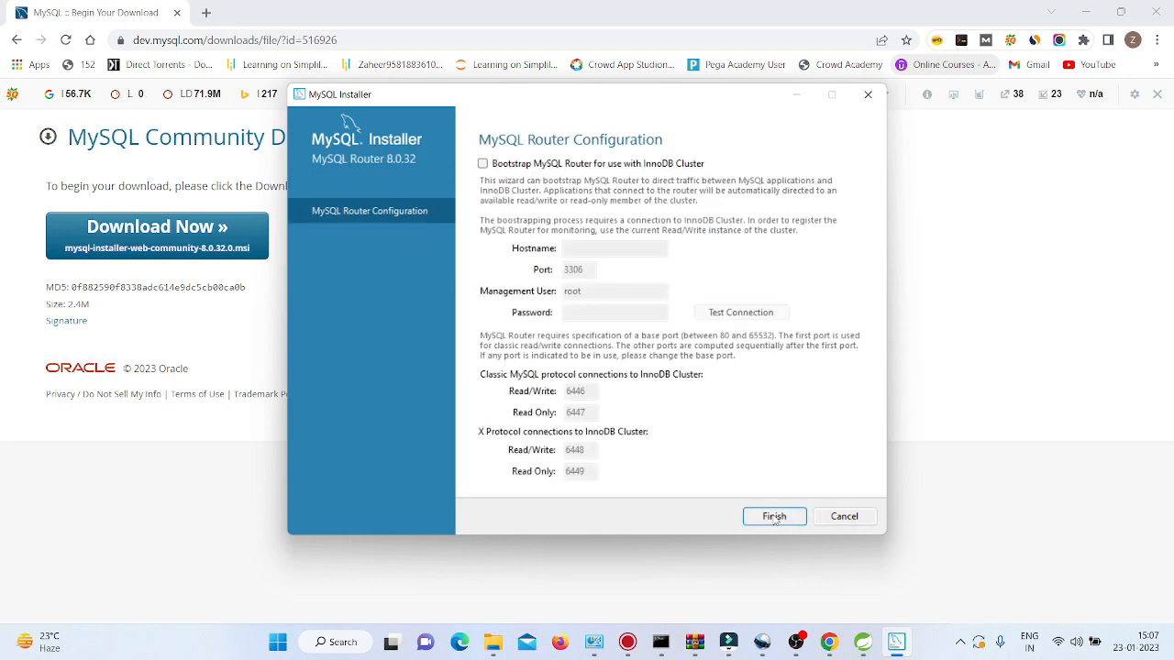
left_click(775, 516)
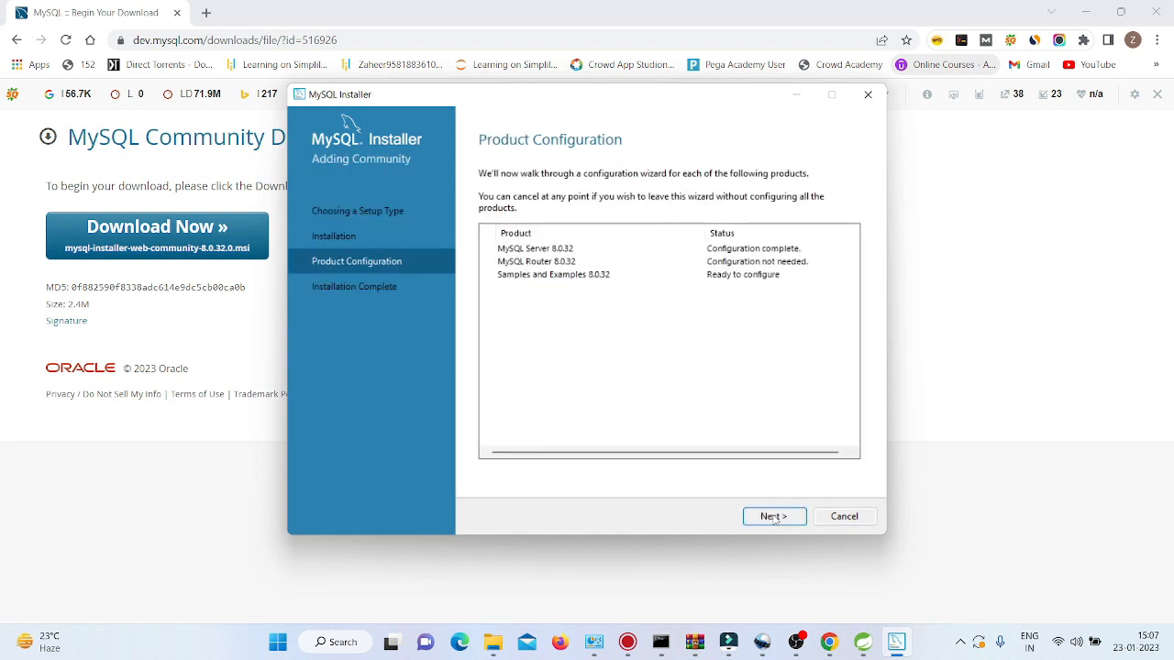
left_click(775, 517)
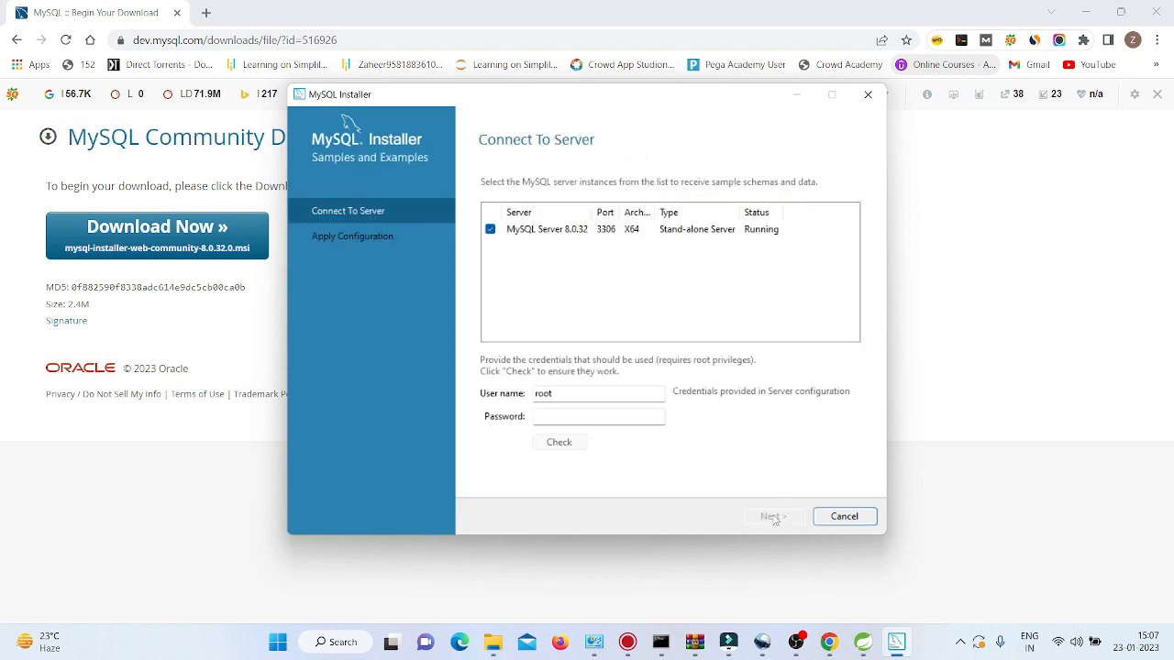
Verify the root password against the 8.0.32 server and run the Samples and Examples scripts.
left_click(545, 417)
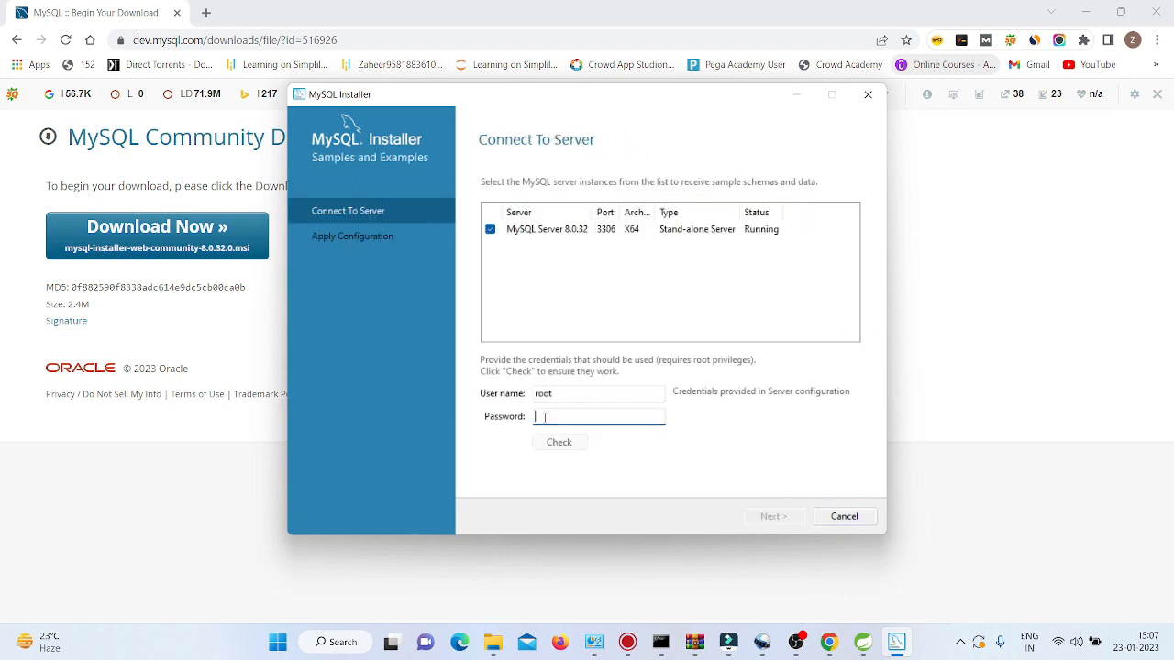
type("1234567890")
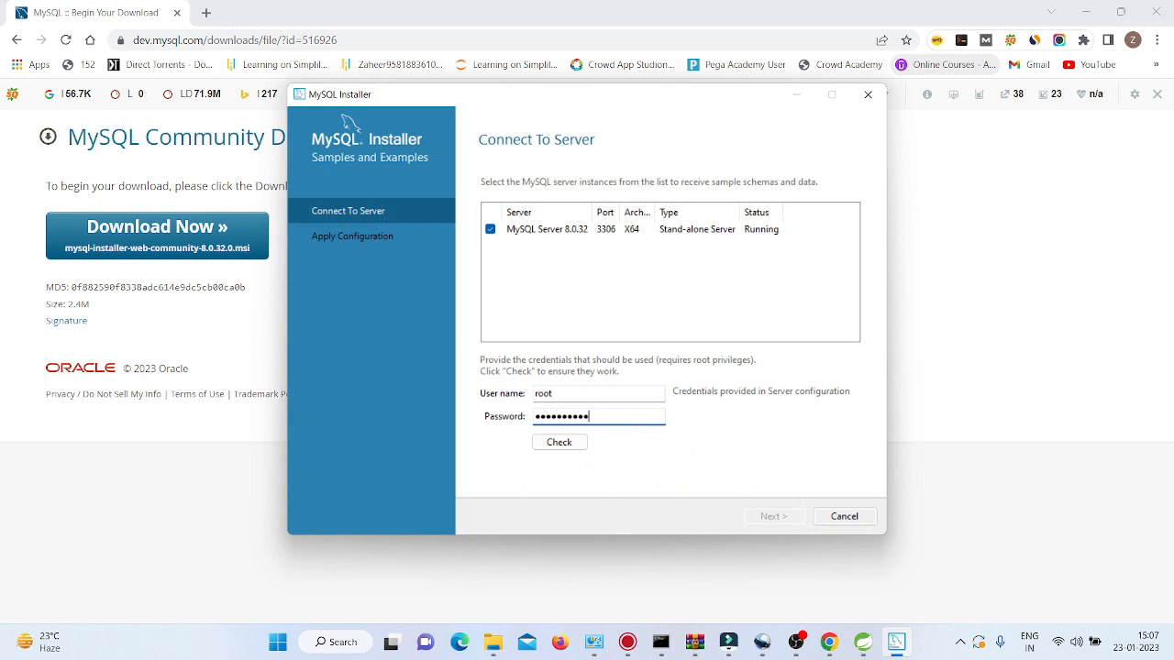
left_click(560, 445)
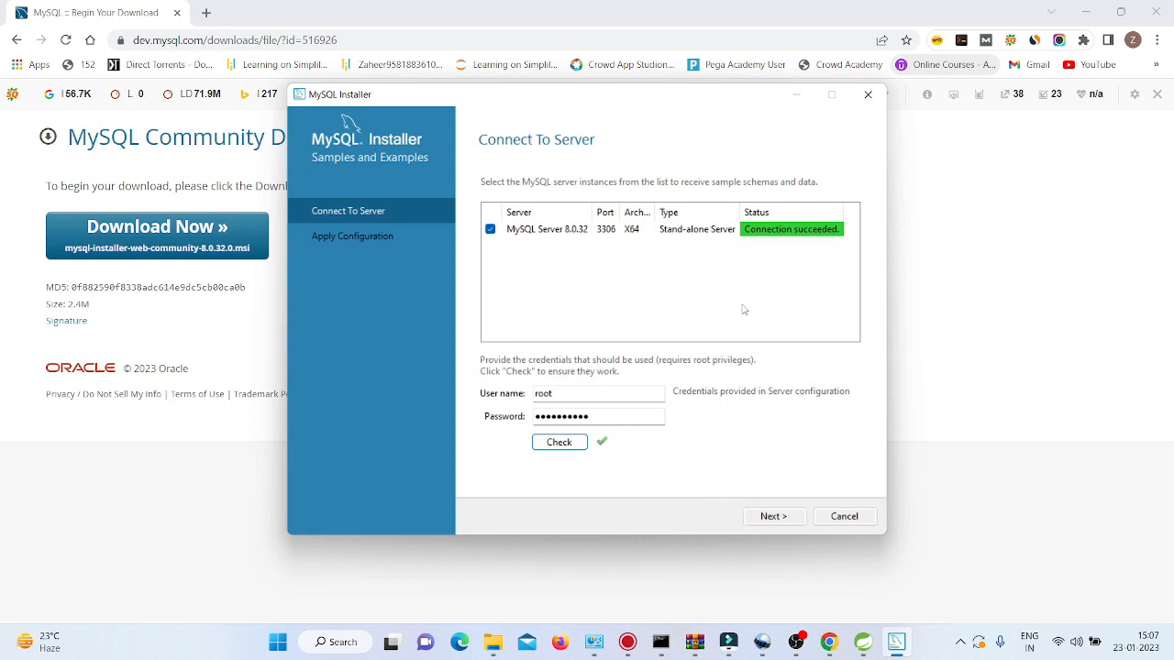
left_click(770, 516)
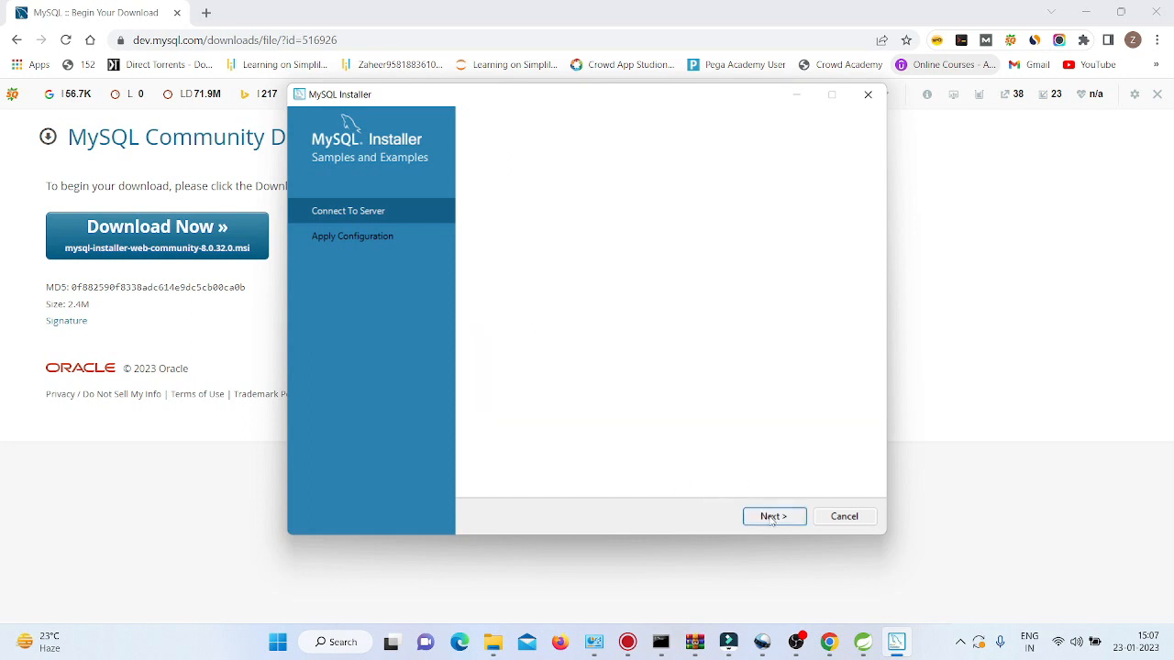
left_click(773, 517)
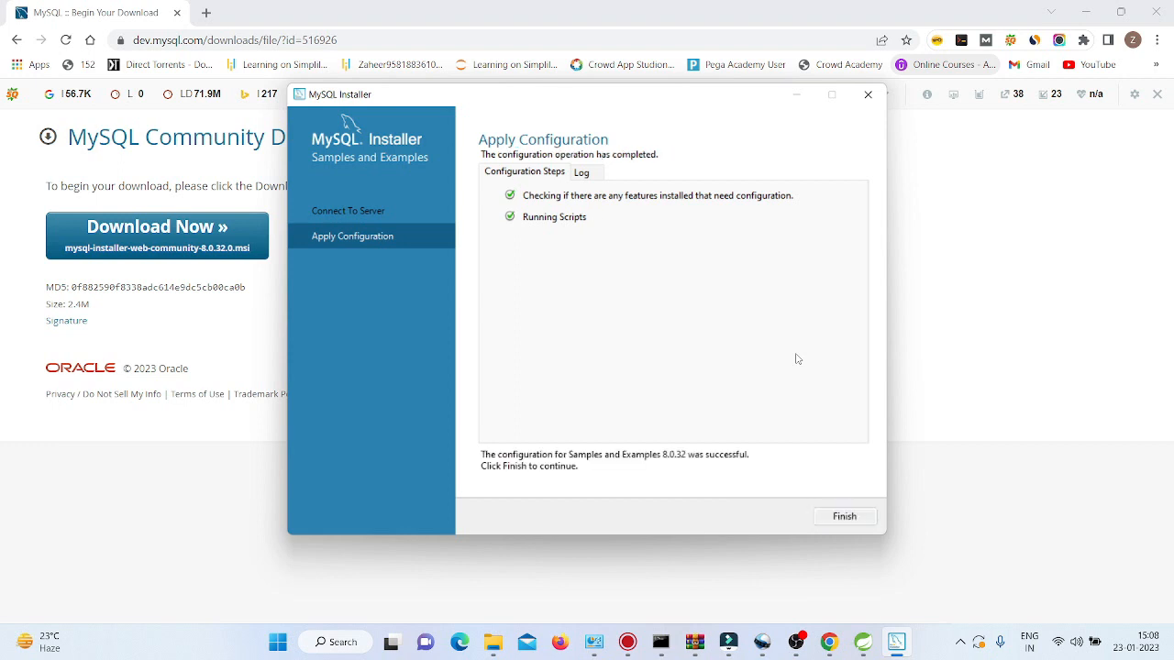
Close the samples configuration and finish installation, launching Workbench and MySQL Shell afterwards.
left_click(844, 518)
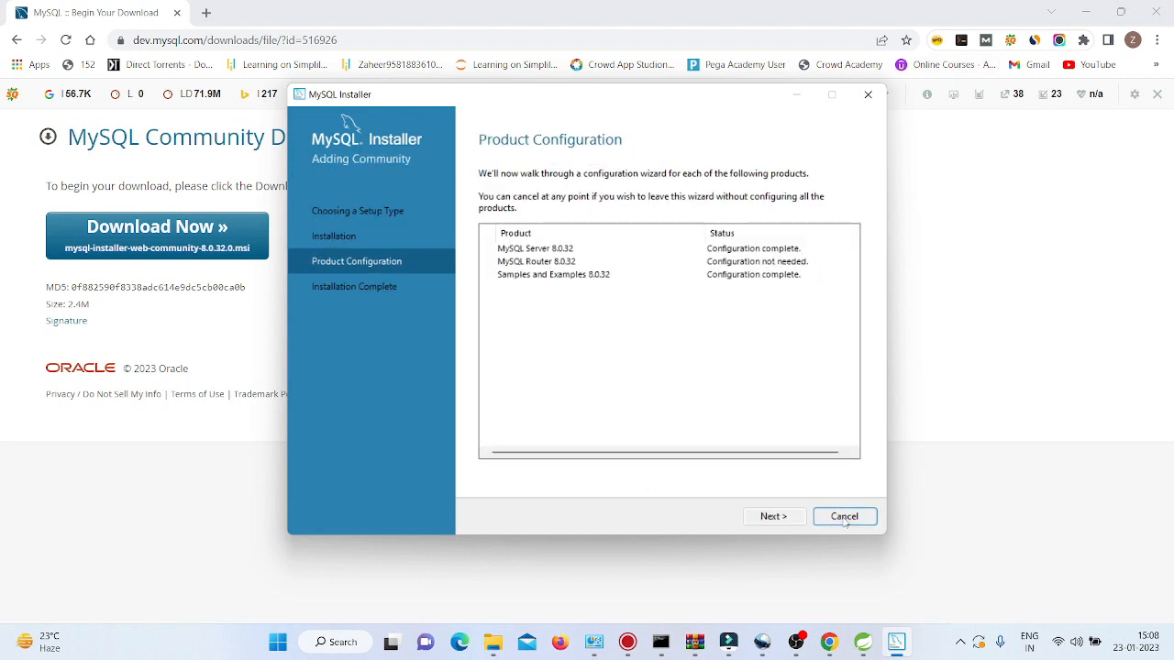
left_click(773, 517)
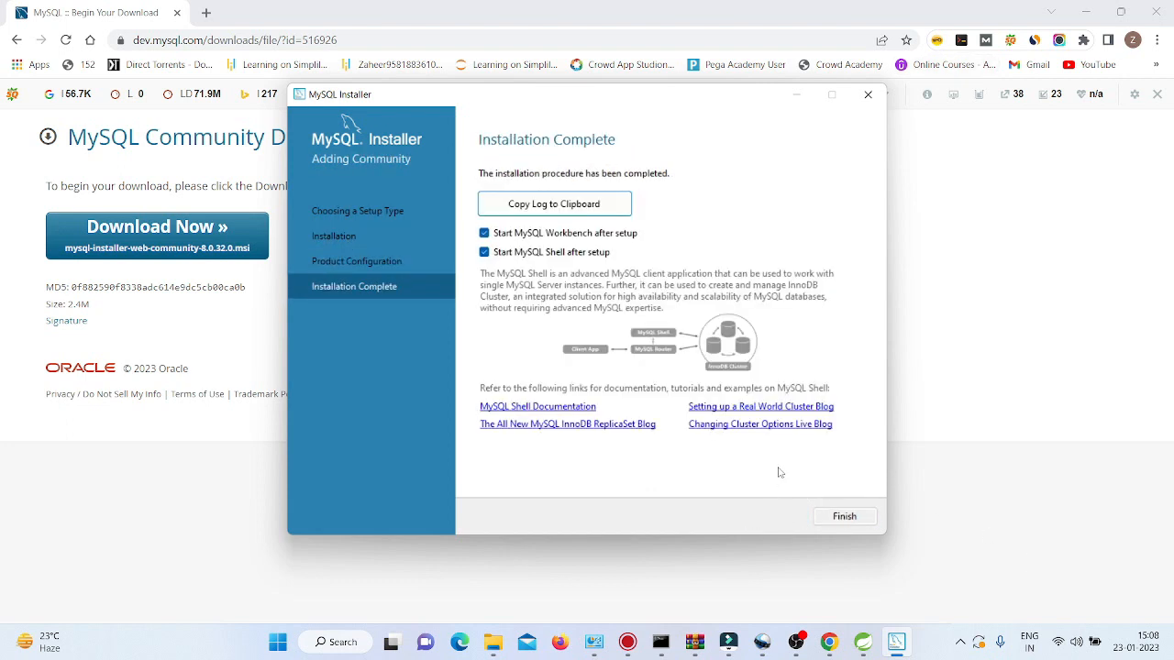
left_click(848, 516)
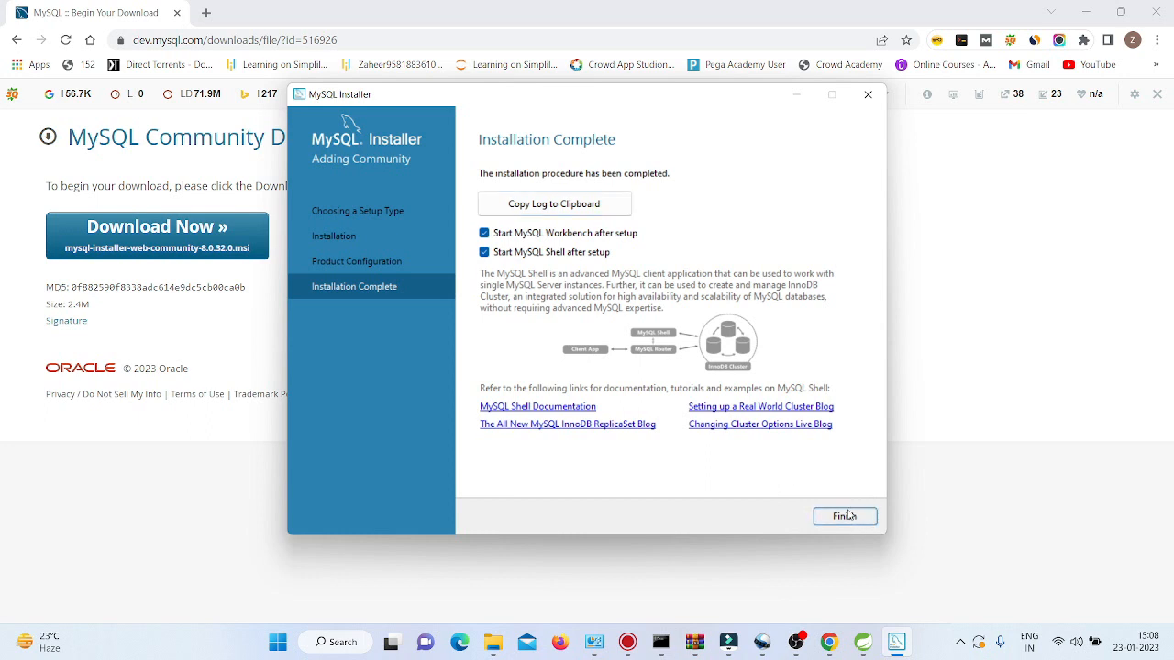